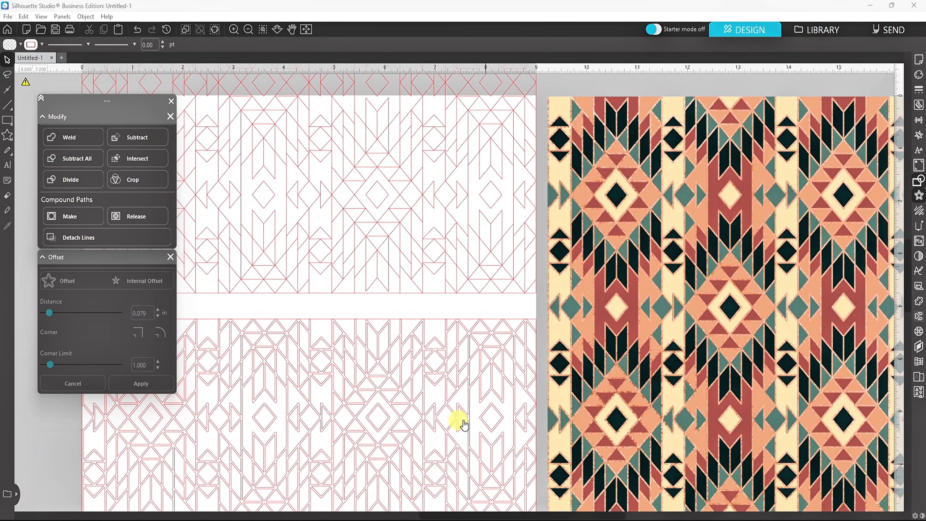
Delete the double-outlined copy of the line pattern below the single-line original.
{"action": "left_click", "coordinate": [410, 385]}
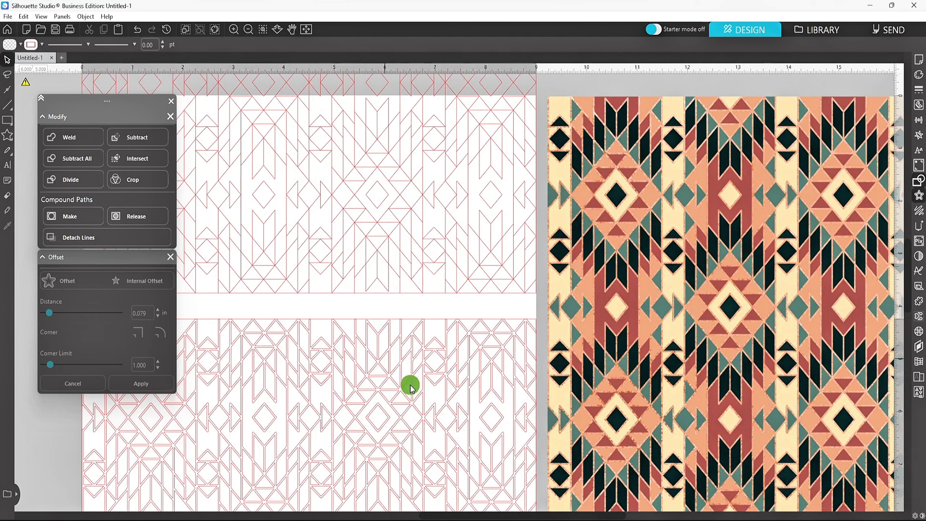
{"action": "key", "text": "Delete"}
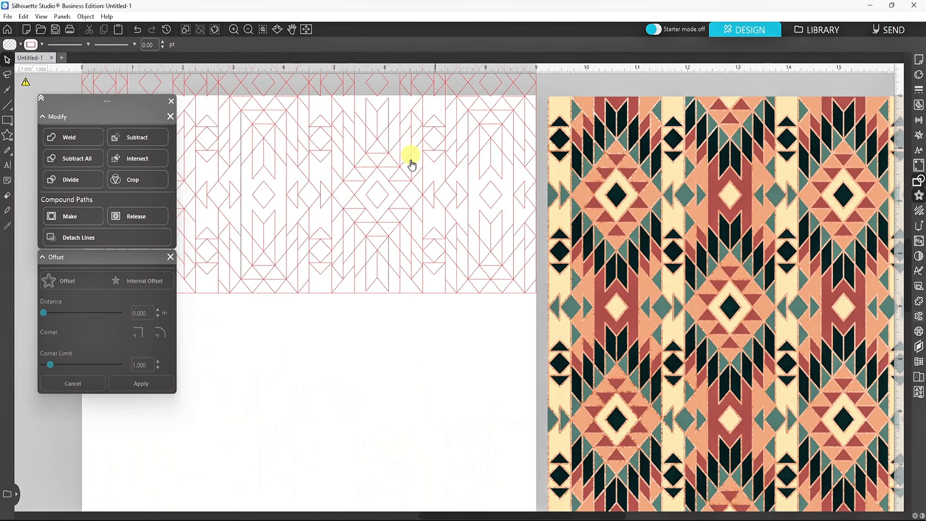
Open the page setup's grid options and expand the grid settings.
{"action": "left_click", "coordinate": [918, 58]}
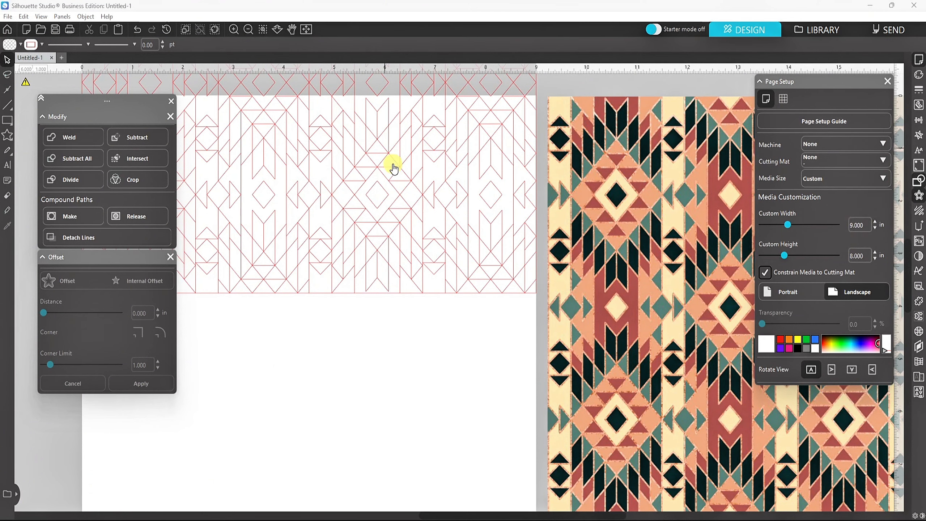
{"action": "left_click", "coordinate": [783, 99]}
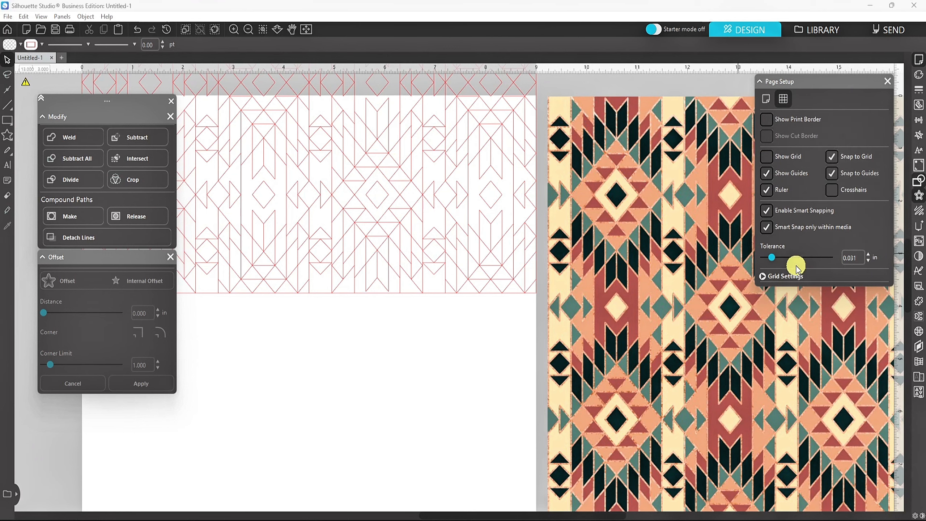
{"action": "left_click", "coordinate": [763, 276]}
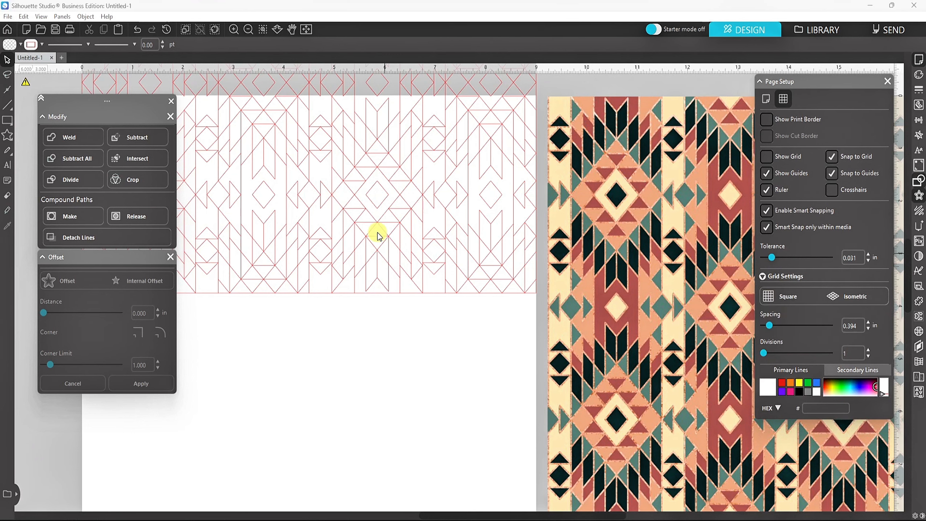
Center the single-line pattern on the page.
{"action": "left_click", "coordinate": [383, 224]}
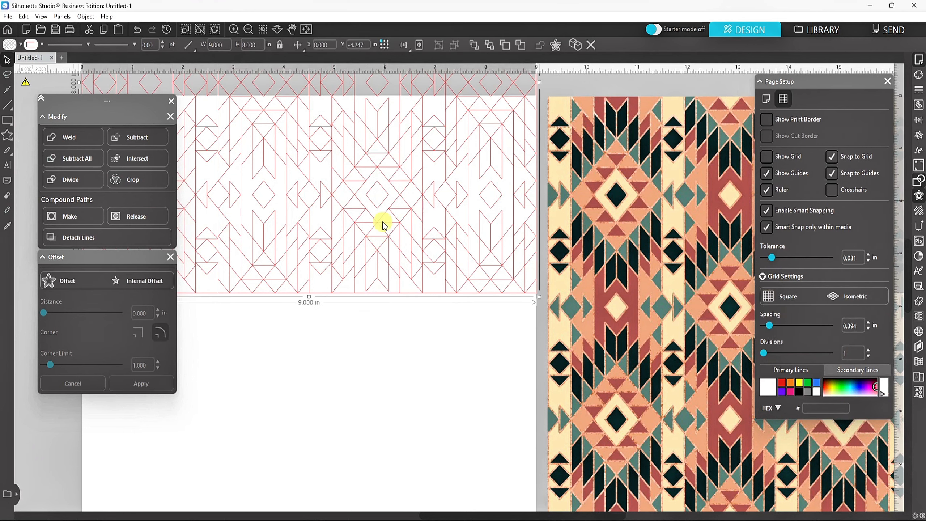
{"action": "left_click", "coordinate": [421, 46]}
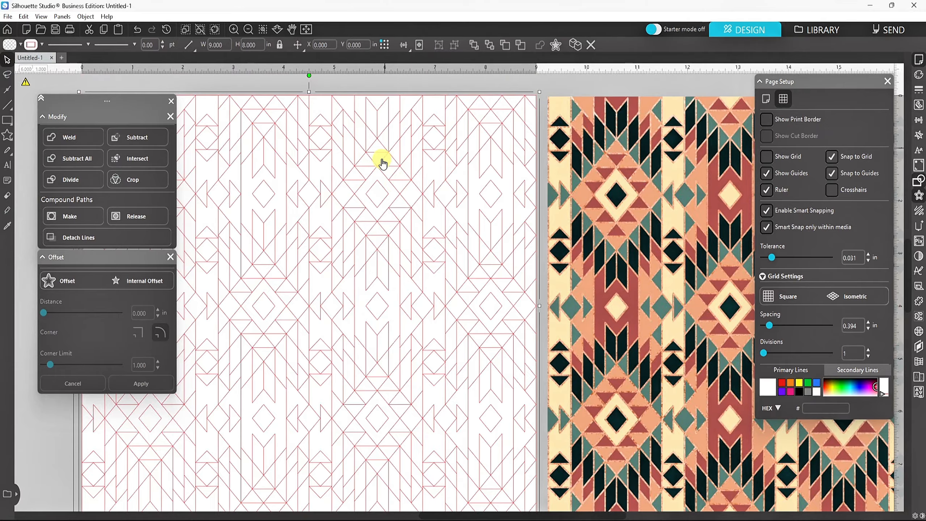
Examine the pattern's single lines and intersections up close, and return to the full-page view.
{"action": "key", "text": "k"}
{"action": "scroll", "coordinate": [384, 157], "scroll_direction": "up", "scroll_amount": 2}
{"action": "scroll", "coordinate": [384, 157], "scroll_direction": "up", "scroll_amount": 5}
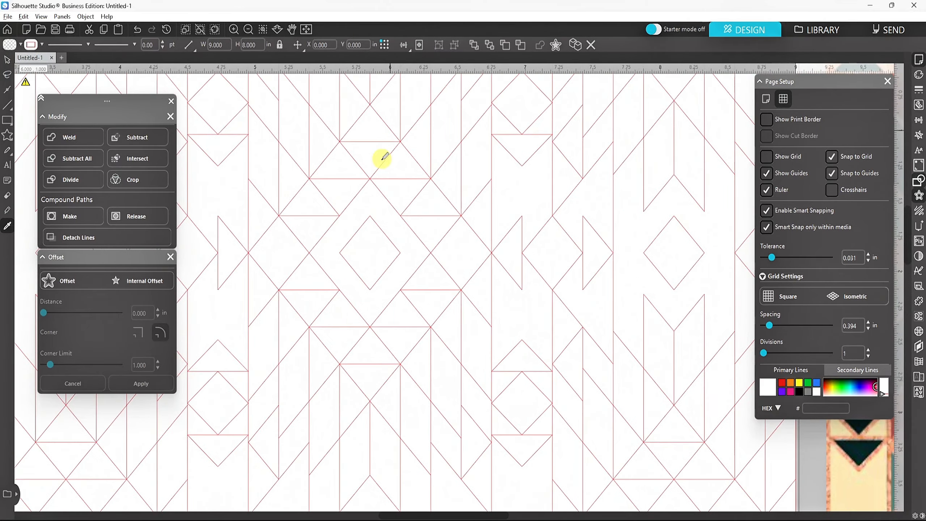
{"action": "scroll", "coordinate": [384, 157], "scroll_direction": "up", "scroll_amount": 3}
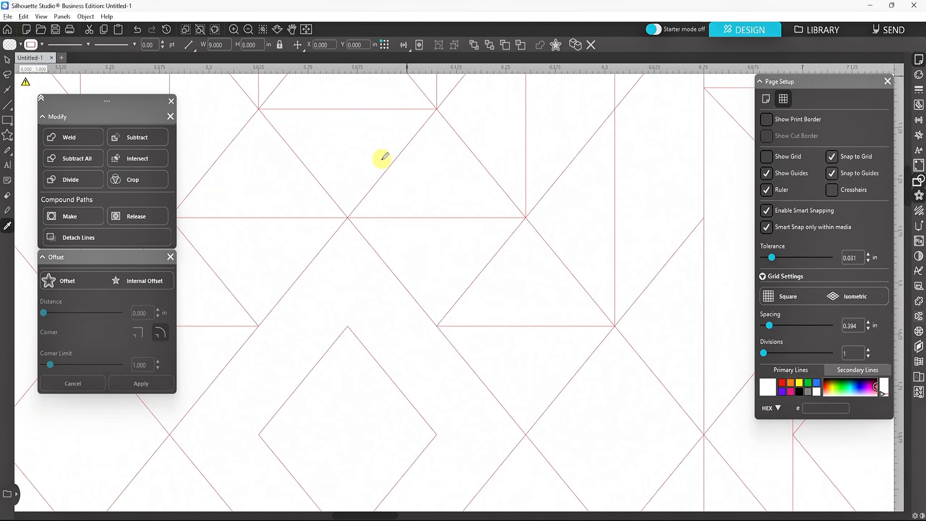
{"action": "key", "text": "v"}
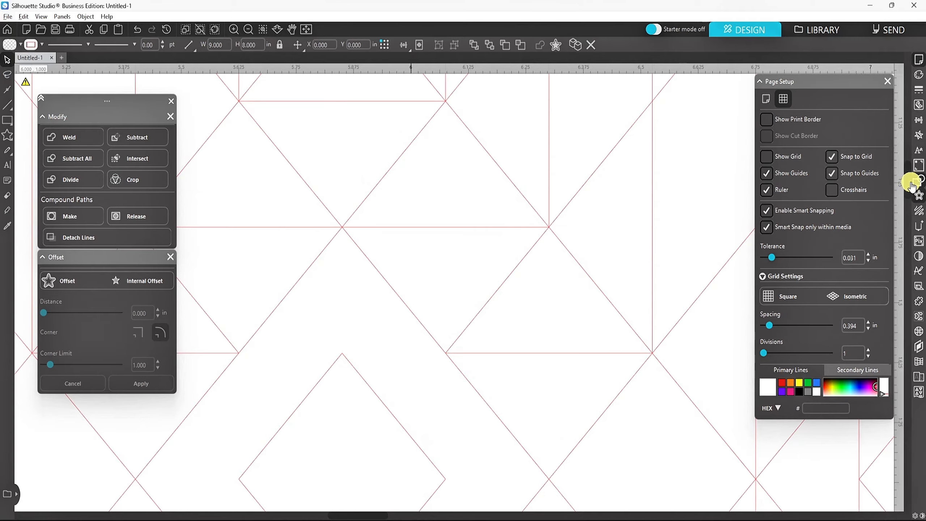
{"action": "scroll", "coordinate": [910, 182], "scroll_direction": "down", "scroll_amount": 2}
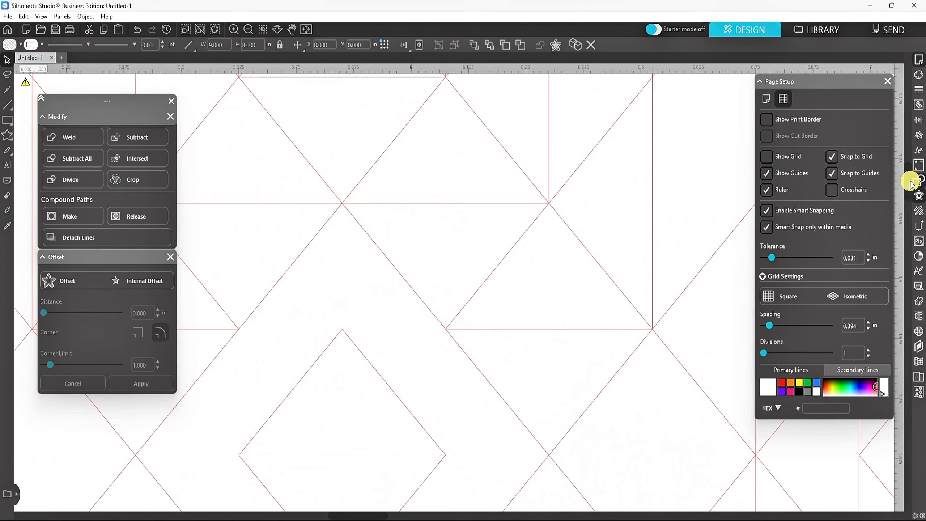
{"action": "left_click", "coordinate": [305, 29]}
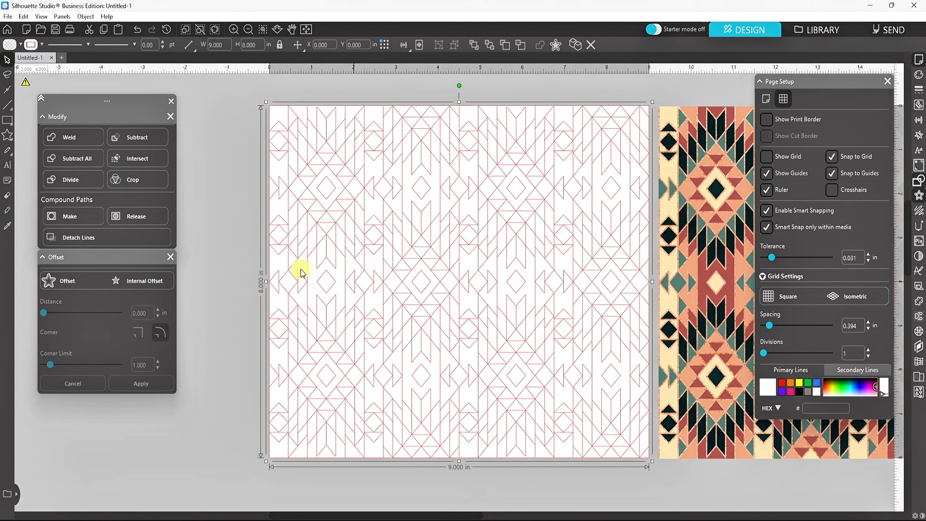
Fill the whole line pattern with magenta.
{"action": "left_click", "coordinate": [21, 45]}
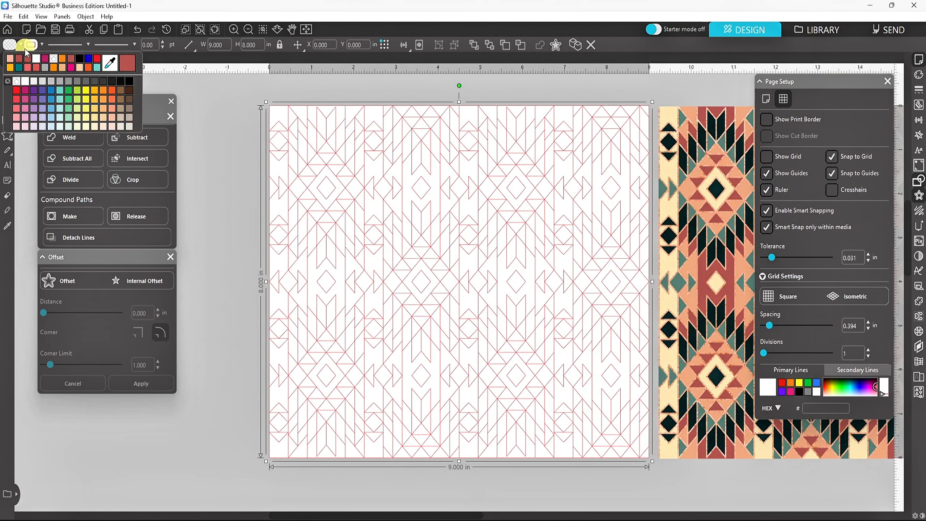
{"action": "left_click", "coordinate": [47, 59]}
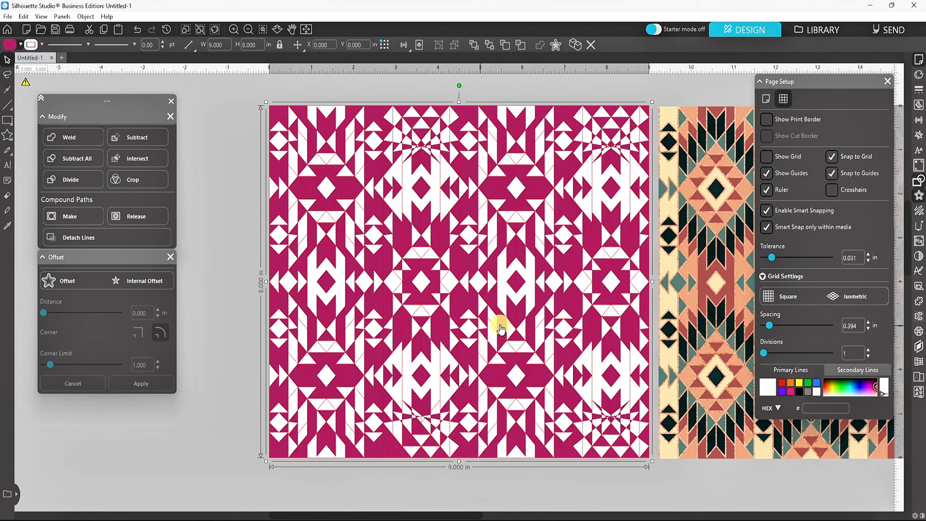
{"action": "left_click", "coordinate": [21, 45]}
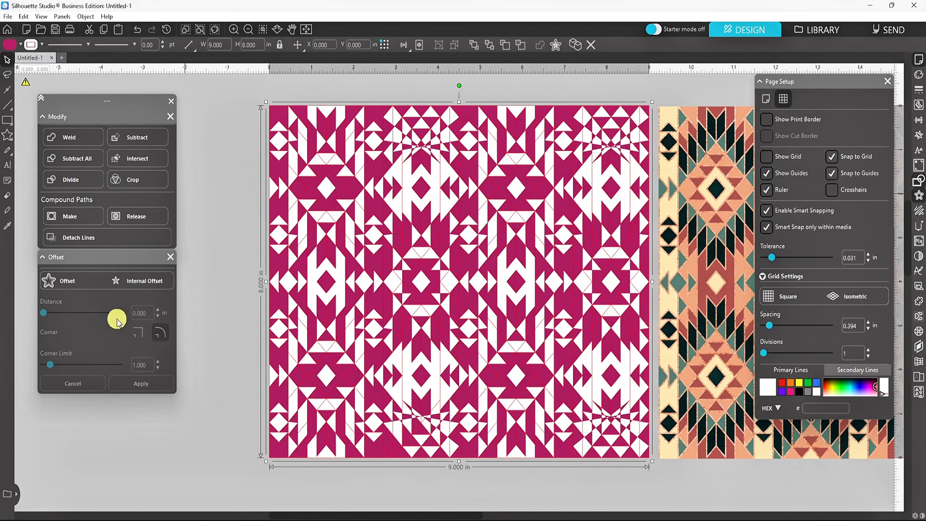
Release the pattern's compound path, set the fill of all pieces to none, and deselect them.
{"action": "left_click", "coordinate": [140, 218]}
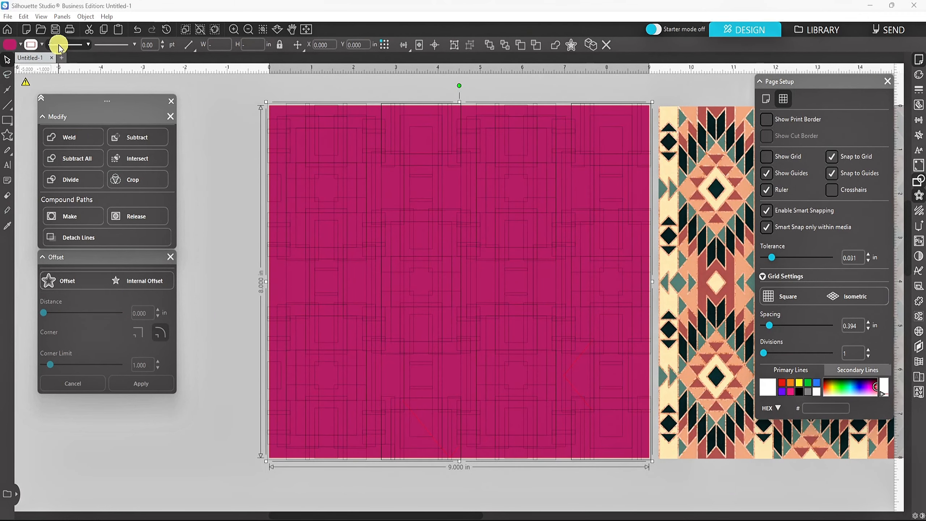
{"action": "left_click", "coordinate": [20, 44]}
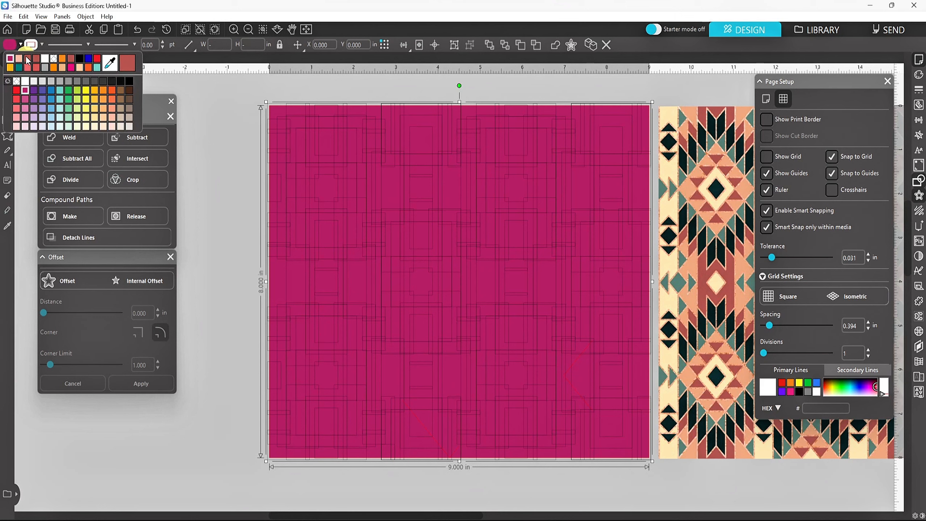
{"action": "left_click", "coordinate": [52, 60]}
{"action": "left_click", "coordinate": [217, 146]}
{"action": "left_click", "coordinate": [372, 192]}
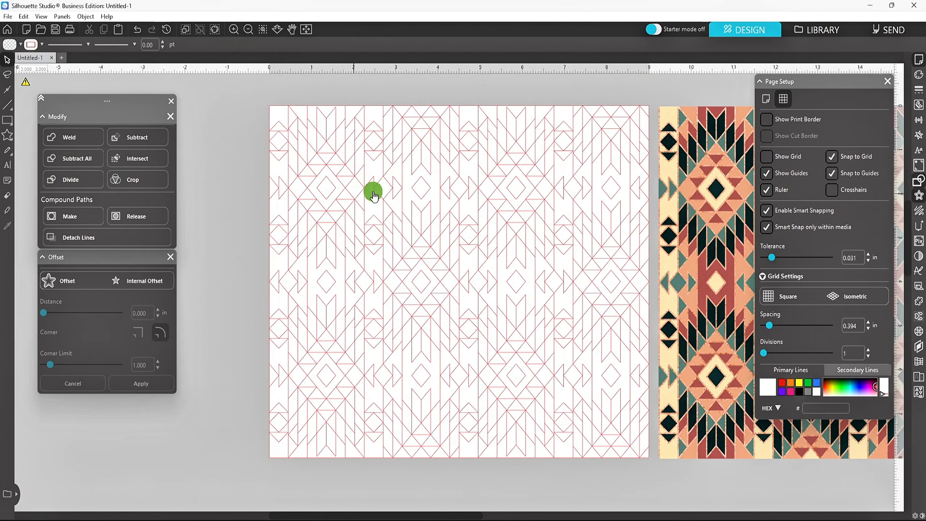
Try a dark red fill on the line piece around the upper-left diamond and set it back to no fill.
{"action": "left_click", "coordinate": [345, 185]}
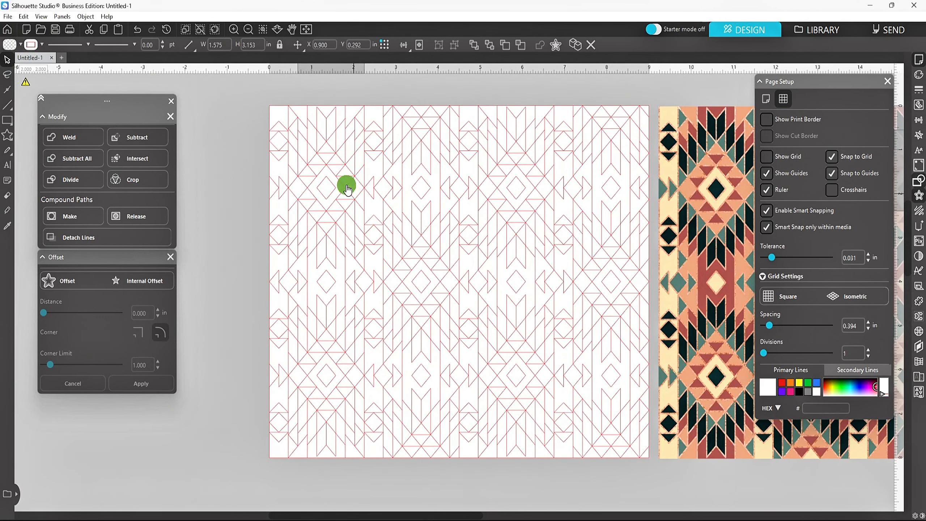
{"action": "left_click", "coordinate": [18, 45]}
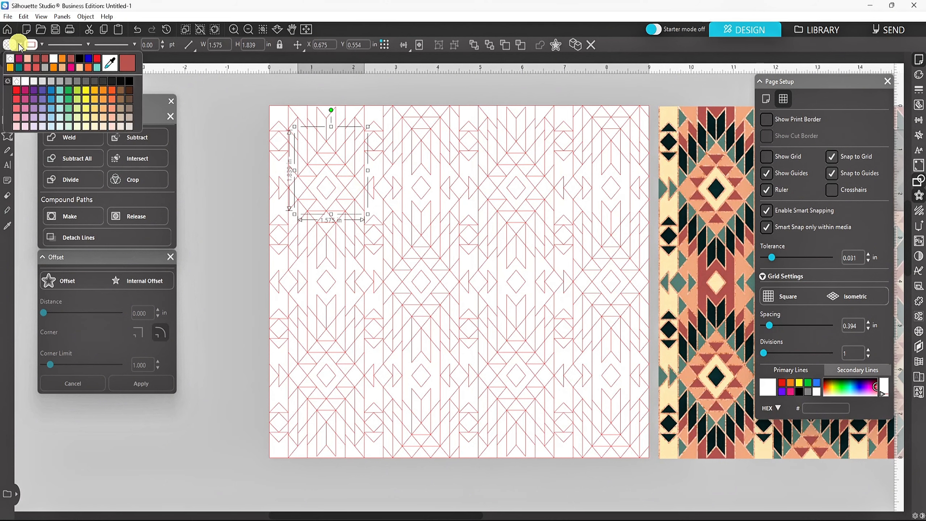
{"action": "left_click", "coordinate": [37, 58]}
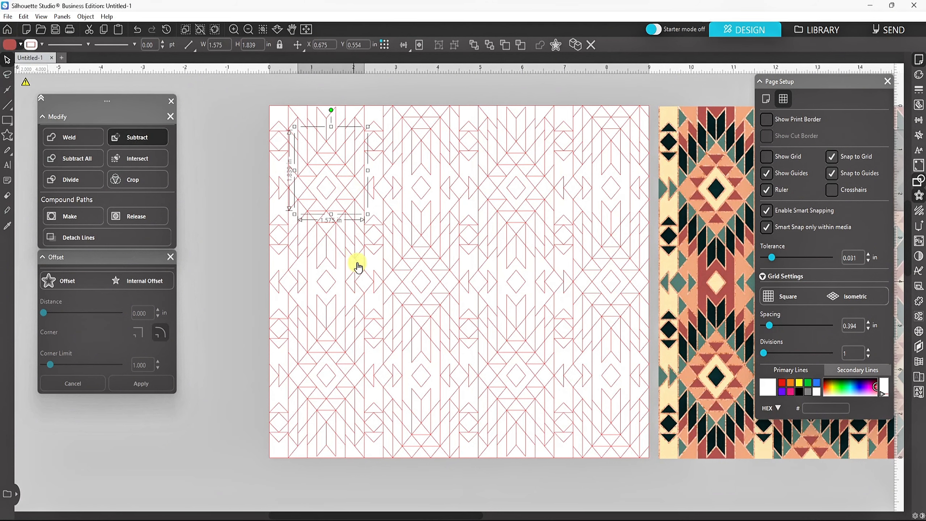
{"action": "left_click", "coordinate": [21, 46]}
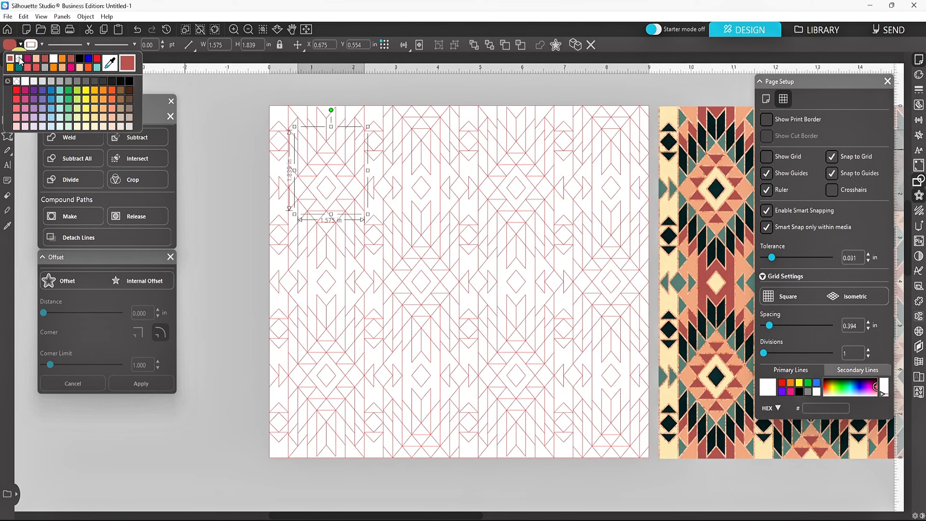
{"action": "left_click", "coordinate": [19, 59]}
{"action": "left_click", "coordinate": [244, 96]}
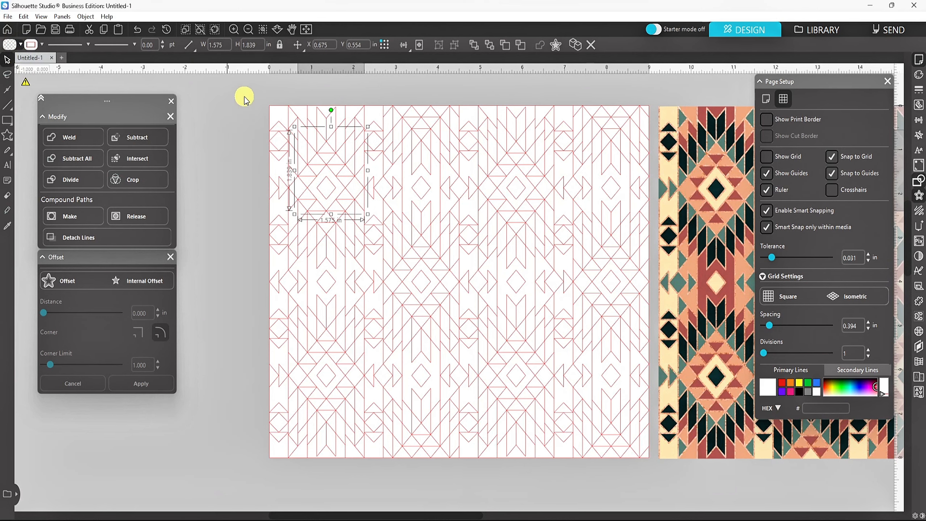
Select all loose pieces of the pattern and make them one compound path.
{"action": "left_click_drag", "start_coordinate": [291, 146], "coordinate": [657, 473]}
{"action": "left_click", "coordinate": [83, 223]}
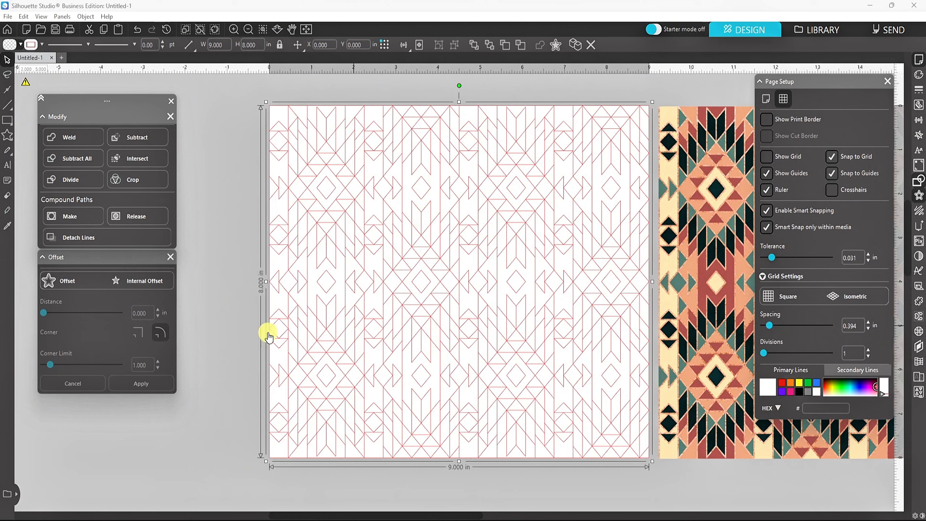
Apply a 0.002 in outward offset with rounded corners to the pattern and move the offset copy 2 in down.
{"action": "left_click", "coordinate": [79, 287]}
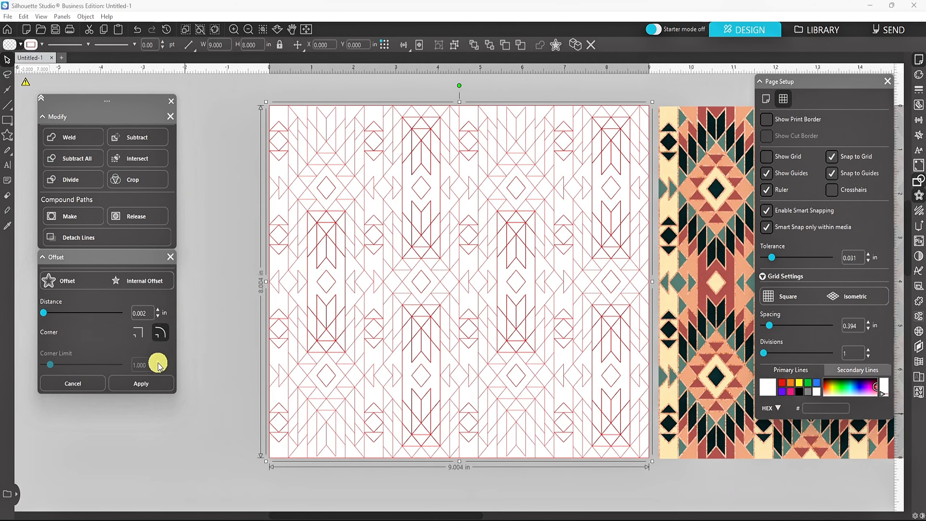
{"action": "left_click", "coordinate": [144, 384]}
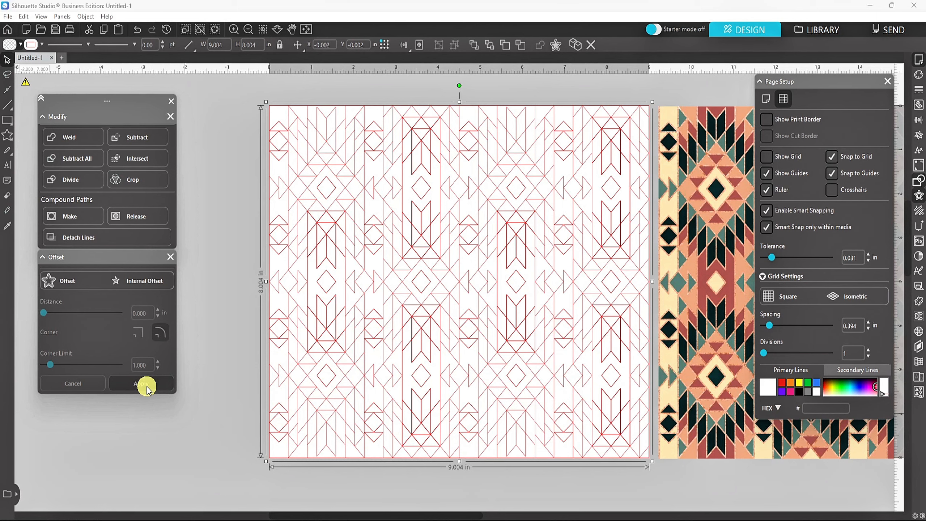
{"action": "key", "text": "shift+Down"}
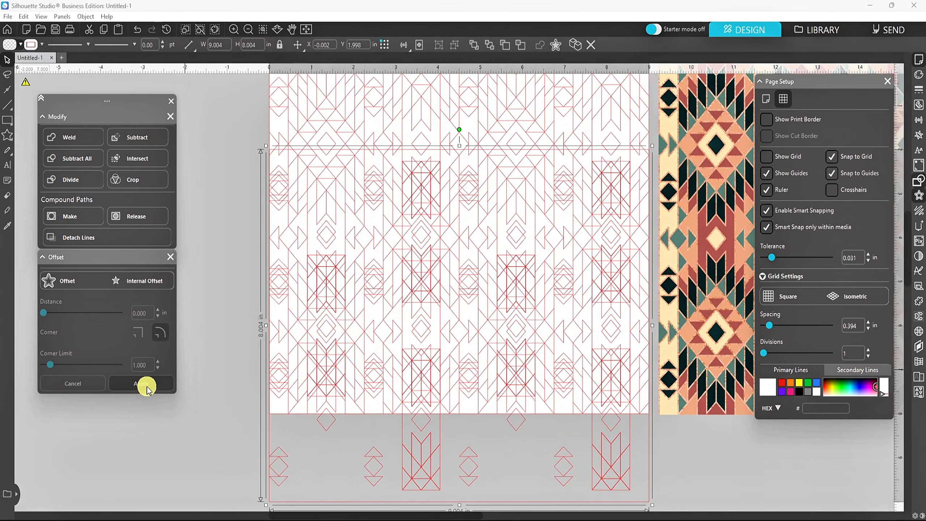
Apply a 0.002 in internal offset with sharp corners to the original pattern.
{"action": "left_click_drag", "start_coordinate": [247, 94], "coordinate": [329, 106]}
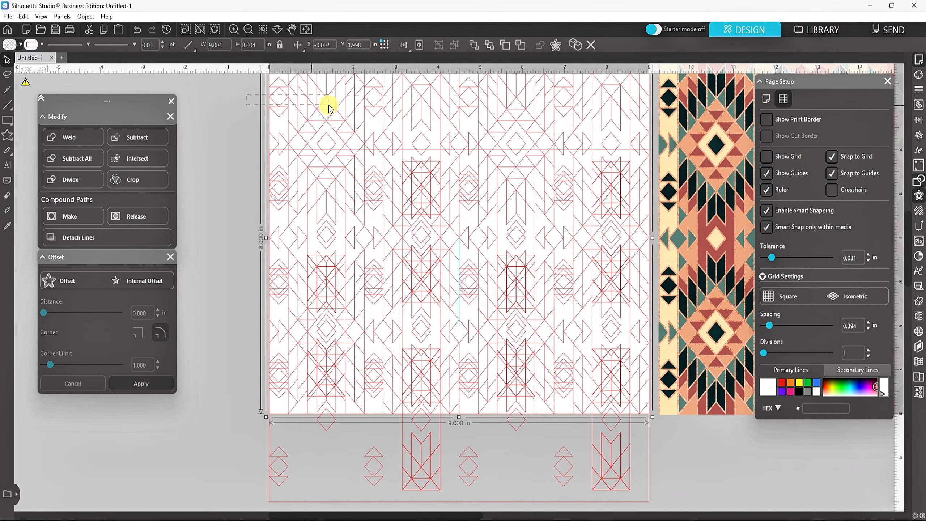
{"action": "left_click", "coordinate": [135, 284]}
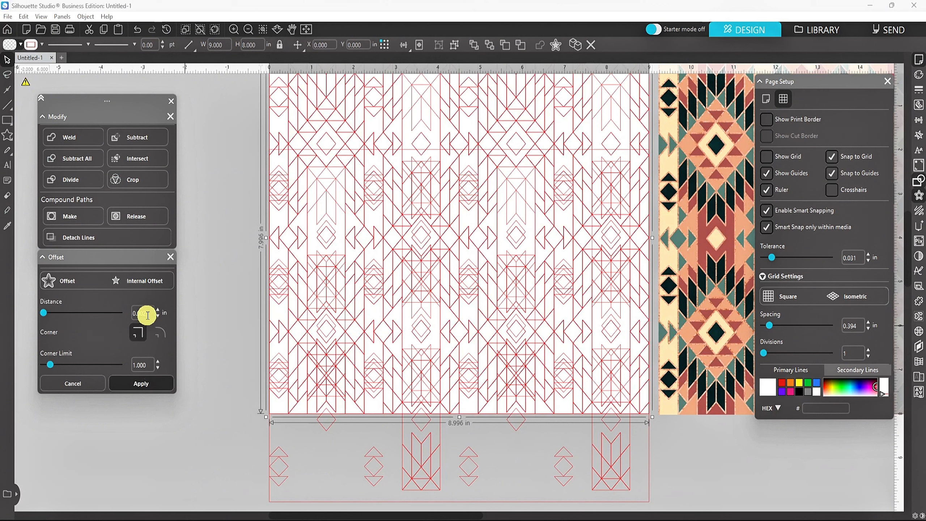
{"action": "left_click", "coordinate": [148, 387]}
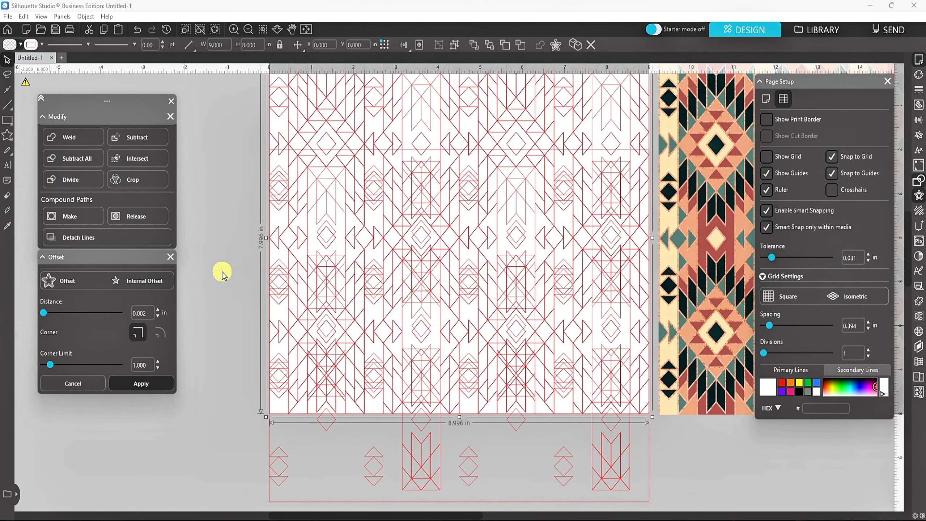
Make the internal offset lines one compound path and move it 2 in down.
{"action": "scroll", "coordinate": [221, 269], "scroll_direction": "up", "scroll_amount": 2}
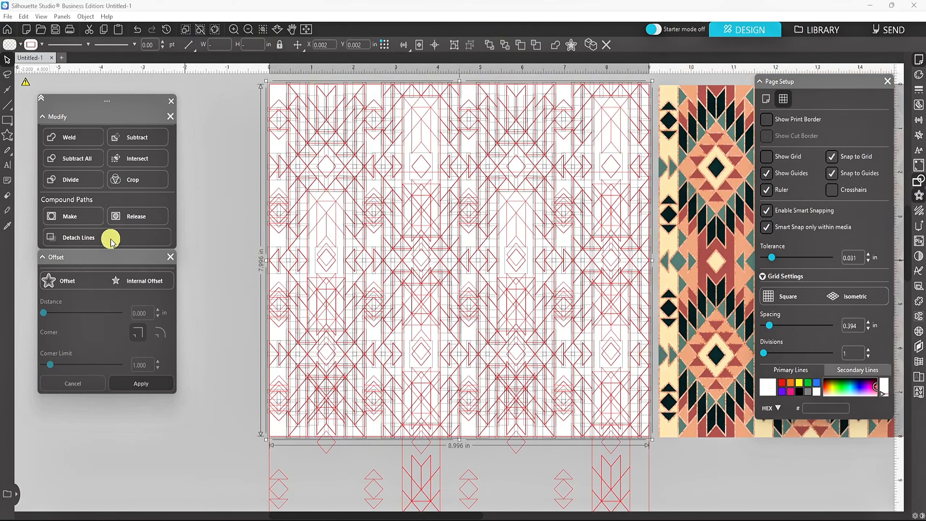
{"action": "left_click", "coordinate": [83, 218]}
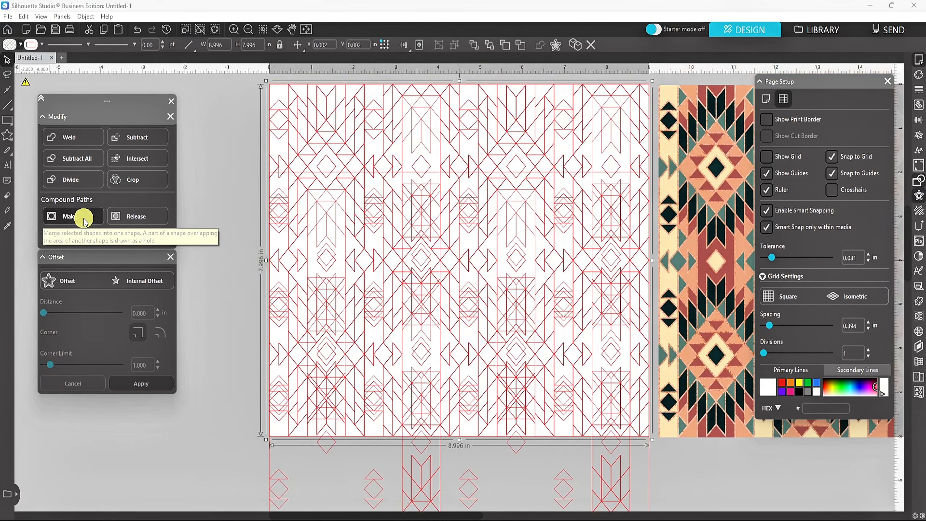
{"action": "key", "text": "Down"}
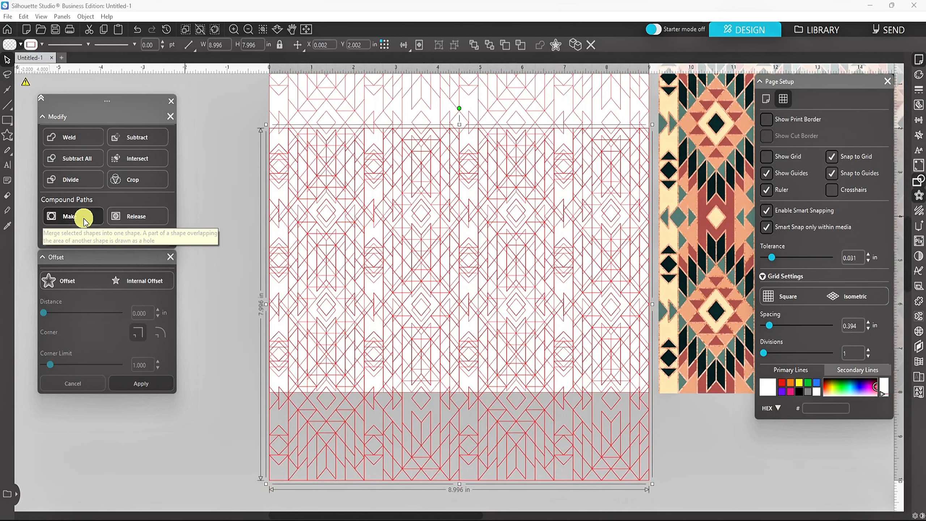
Delete the original single-line pattern and center the offset pattern on the page.
{"action": "left_click", "coordinate": [330, 103]}
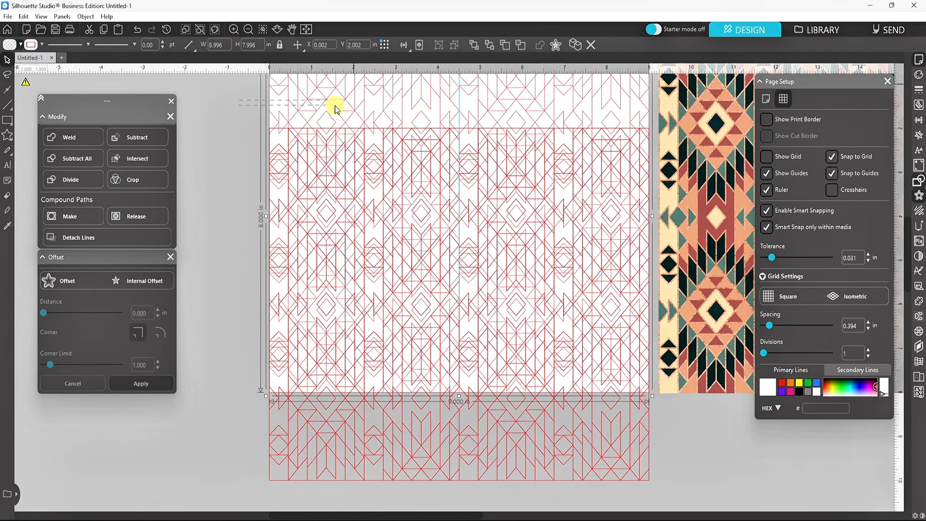
{"action": "scroll", "coordinate": [346, 113], "scroll_direction": "up", "scroll_amount": 2}
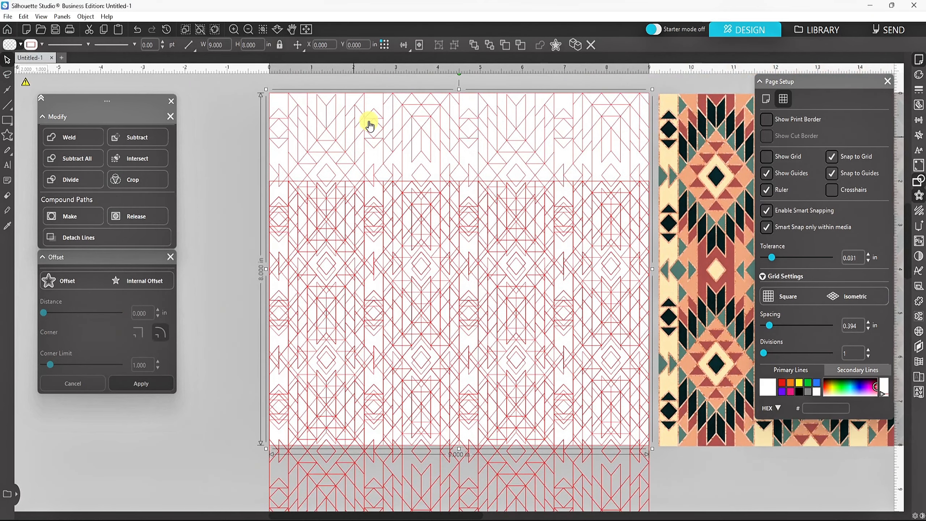
{"action": "key", "text": "Delete"}
{"action": "left_click", "coordinate": [367, 120]}
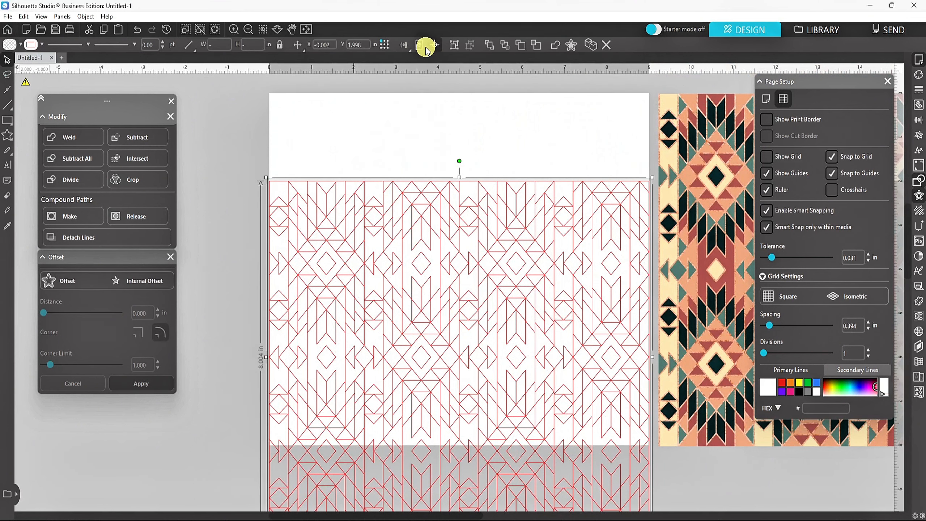
{"action": "left_click", "coordinate": [419, 45]}
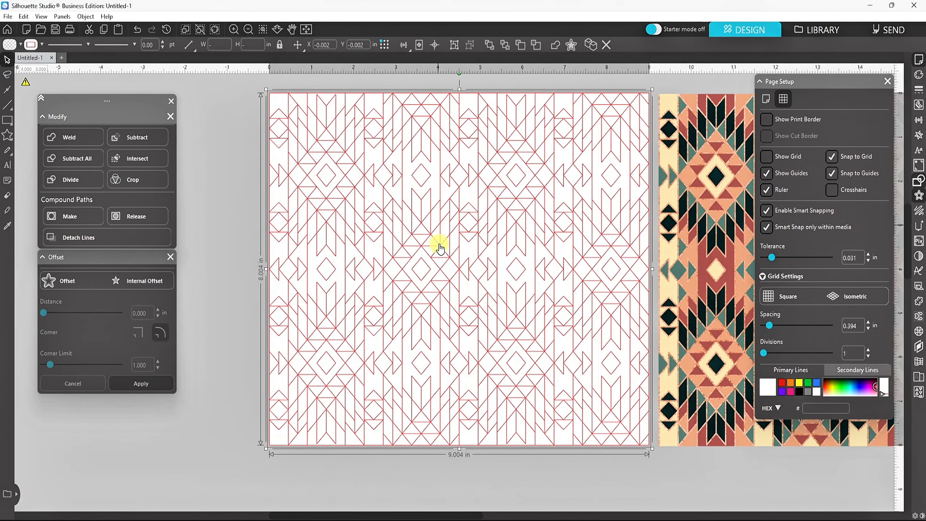
Release the compound path of the centered offset pattern into separate shapes.
{"action": "scroll", "coordinate": [331, 184], "scroll_direction": "up", "scroll_amount": 4}
{"action": "key", "text": "k"}
{"action": "scroll", "coordinate": [328, 180], "scroll_direction": "up", "scroll_amount": 6}
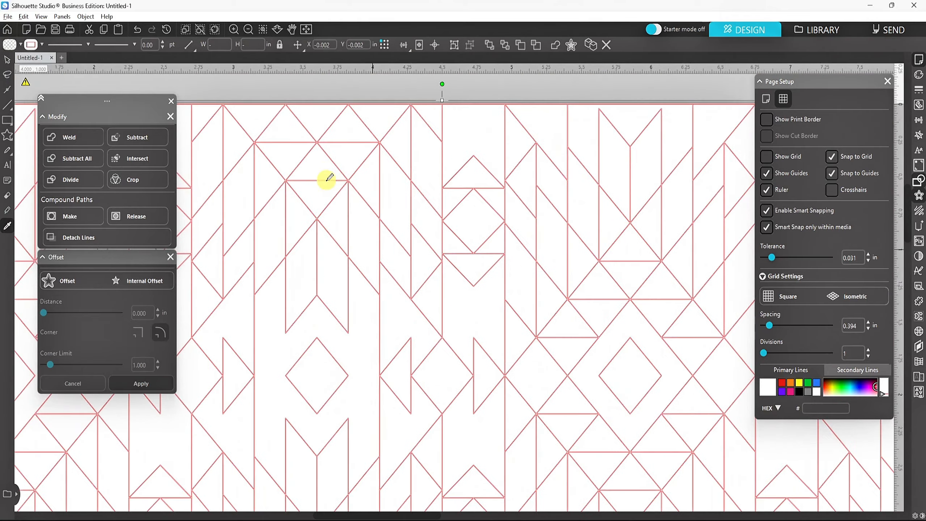
{"action": "scroll", "coordinate": [328, 181], "scroll_direction": "up", "scroll_amount": 3}
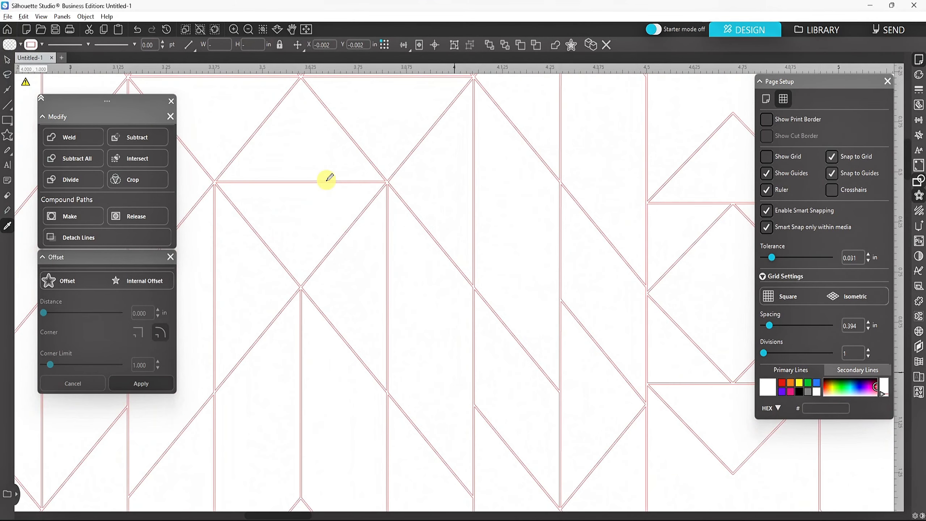
{"action": "key", "text": "v"}
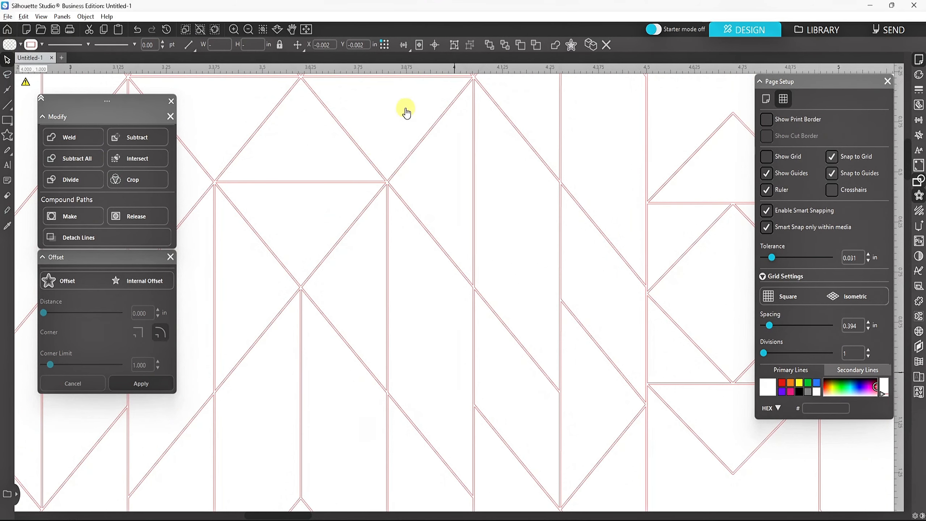
{"action": "scroll", "coordinate": [399, 120], "scroll_direction": "up", "scroll_amount": 1}
{"action": "key", "text": "Escape"}
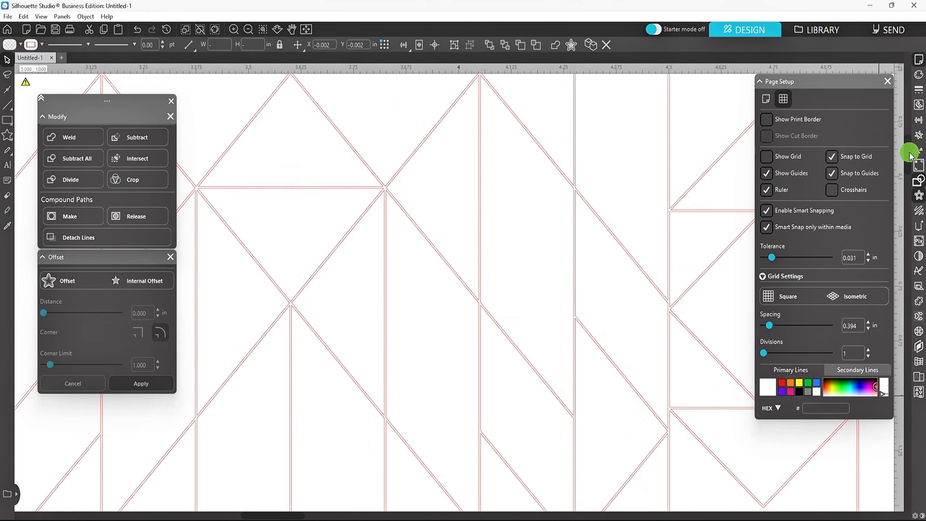
{"action": "scroll", "coordinate": [474, 136], "scroll_direction": "up", "scroll_amount": 5}
{"action": "left_click_drag", "start_coordinate": [366, 118], "coordinate": [459, 233]}
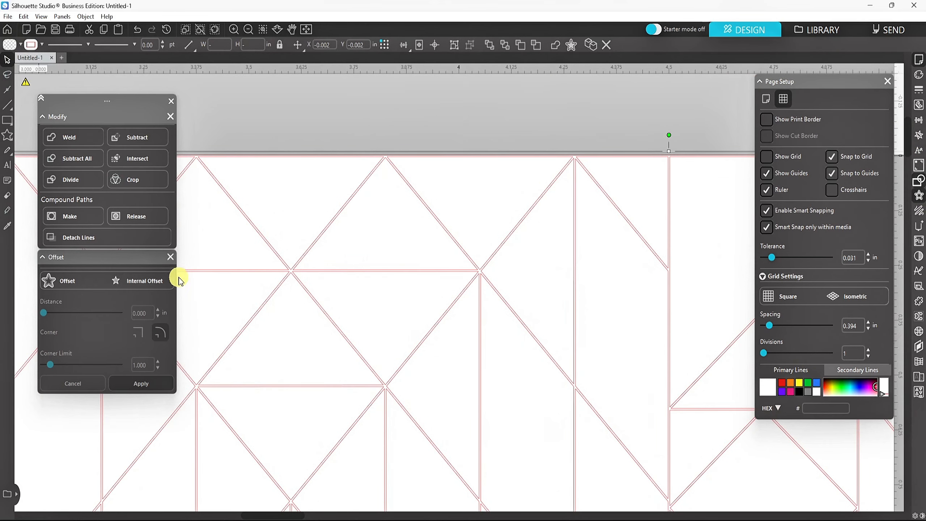
{"action": "left_click", "coordinate": [137, 226]}
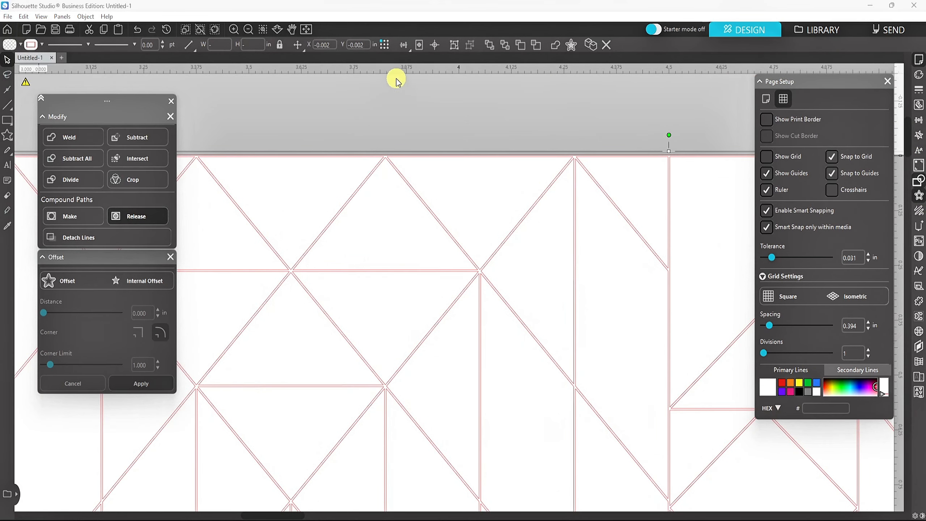
Select the outermost border outline of the pattern and delete it, keeping the inner shapes.
{"action": "left_click", "coordinate": [387, 101]}
{"action": "left_click_drag", "start_coordinate": [366, 115], "coordinate": [411, 158]}
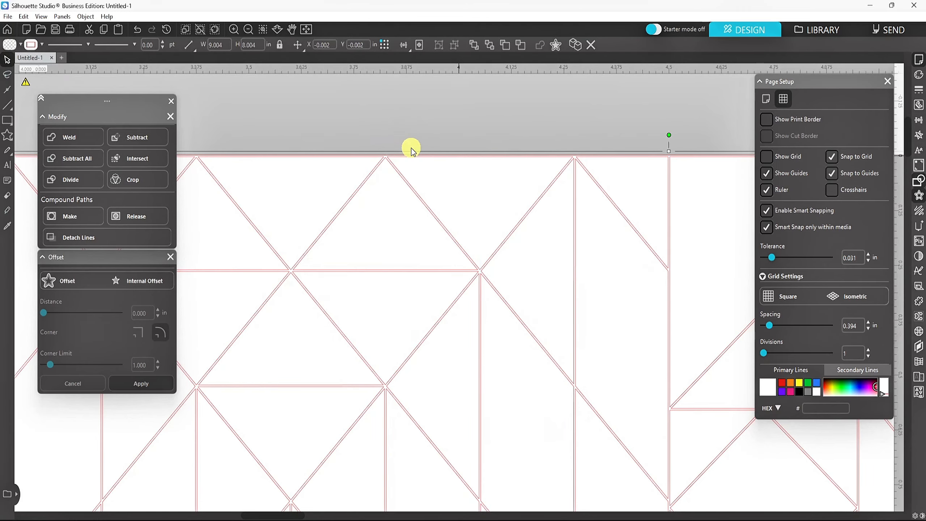
{"action": "left_click", "coordinate": [411, 151]}
{"action": "left_click", "coordinate": [306, 29]}
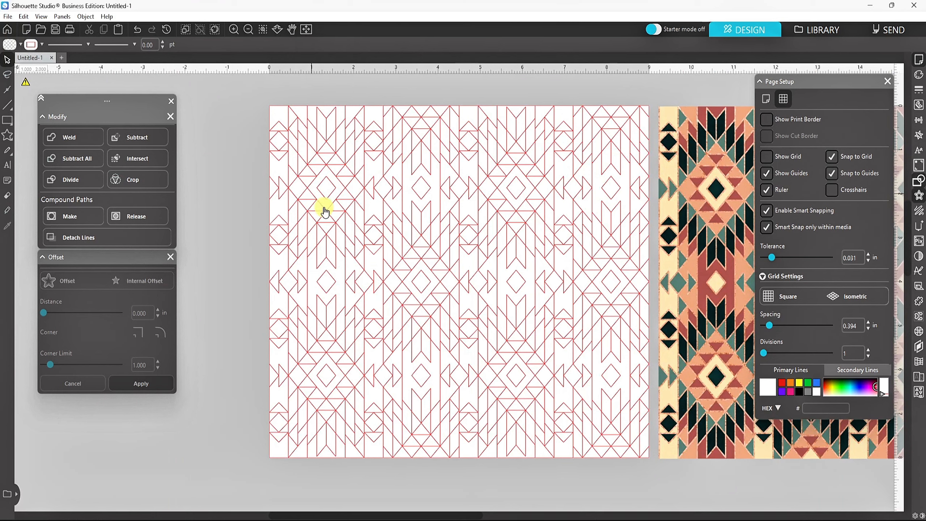
Give all the pattern shapes a magenta fill and a white line color, and clear the selection.
{"action": "left_click_drag", "start_coordinate": [246, 96], "coordinate": [655, 465]}
{"action": "left_click", "coordinate": [20, 44]}
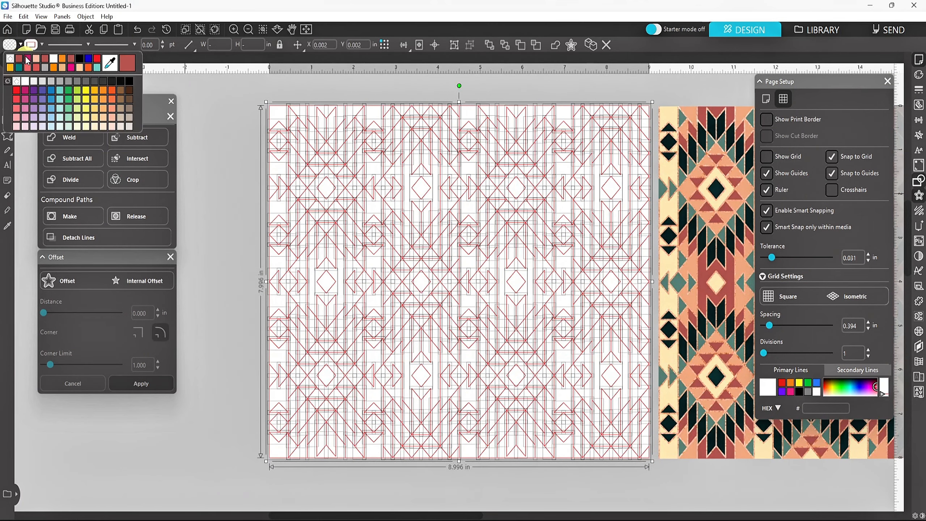
{"action": "left_click", "coordinate": [28, 59]}
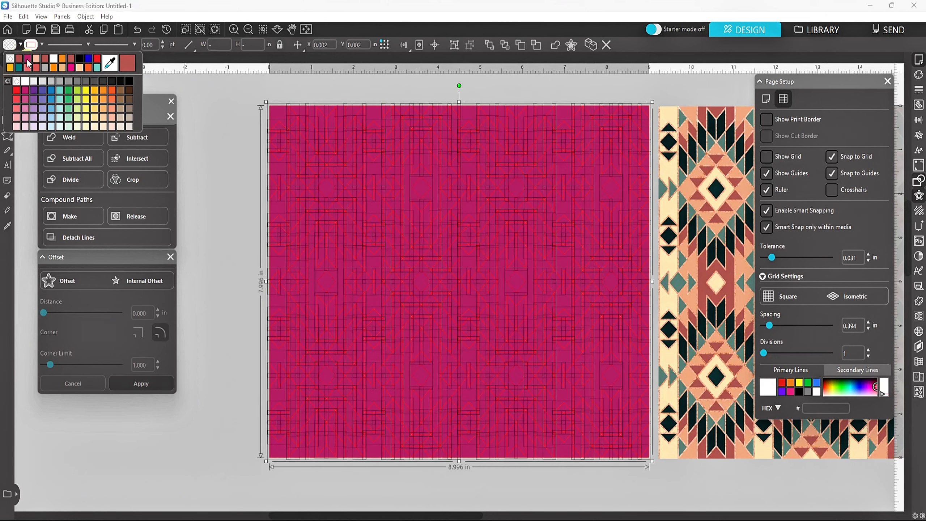
{"action": "left_click", "coordinate": [42, 44]}
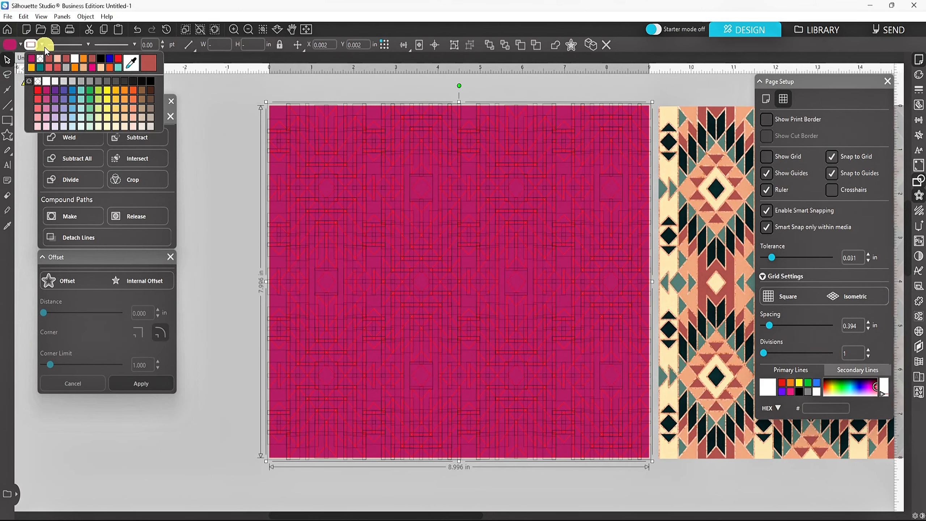
{"action": "left_click", "coordinate": [76, 60]}
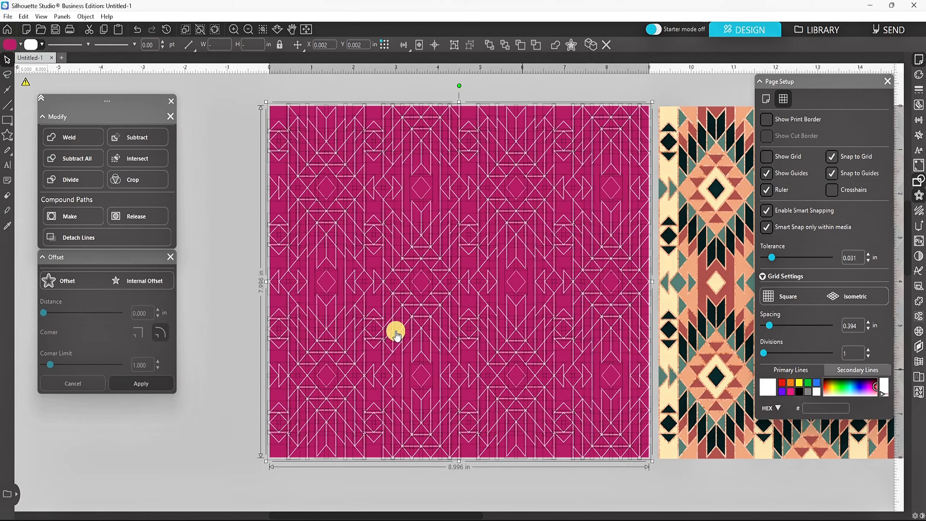
{"action": "left_click", "coordinate": [248, 228]}
Hide the Page Setup, Modify and Offset settings to free up the workspace.
{"action": "left_click_drag", "start_coordinate": [366, 518], "coordinate": [403, 516]}
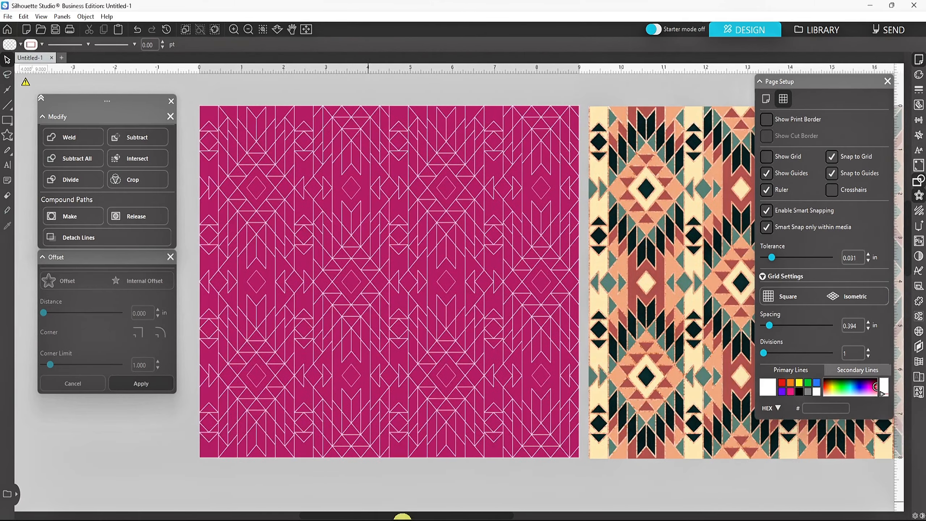
{"action": "left_click", "coordinate": [887, 82]}
{"action": "left_click", "coordinate": [171, 101]}
Select the shapes in the first two motif columns that are rust red in the reference image.
{"action": "scroll", "coordinate": [266, 188], "scroll_direction": "up", "scroll_amount": 2}
{"action": "scroll", "coordinate": [279, 186], "scroll_direction": "up", "scroll_amount": 1}
{"action": "left_click", "coordinate": [243, 99]}
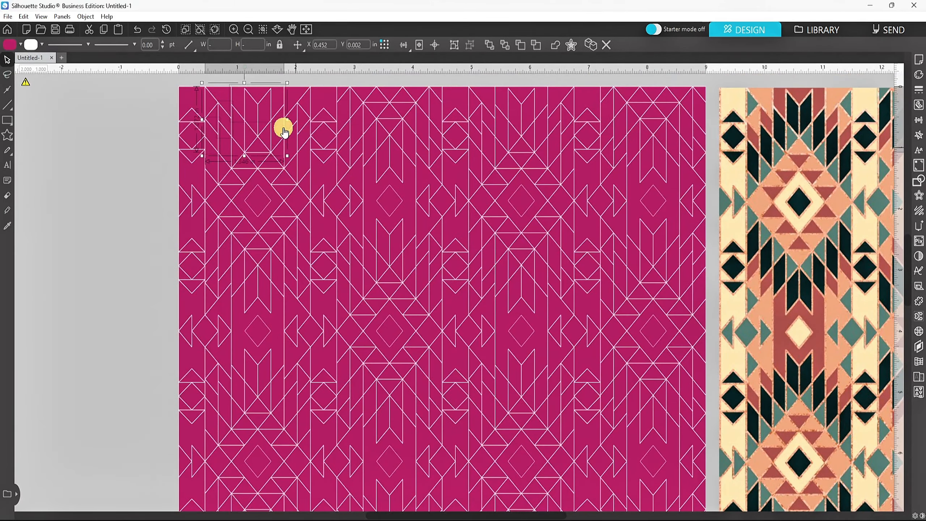
{"action": "scroll", "coordinate": [283, 128], "scroll_direction": "up", "scroll_amount": 2}
{"action": "scroll", "coordinate": [219, 324], "scroll_direction": "down", "scroll_amount": 2}
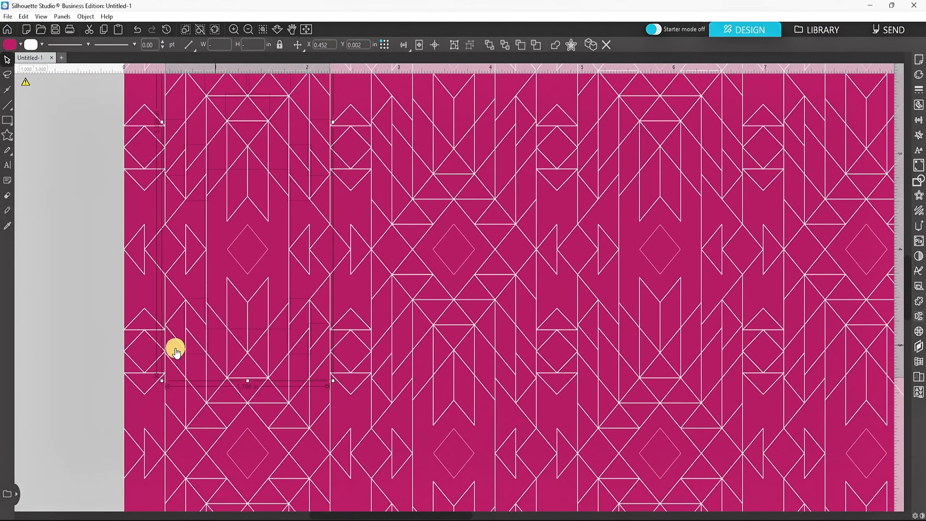
{"action": "scroll", "coordinate": [275, 419], "scroll_direction": "down", "scroll_amount": 2}
{"action": "scroll", "coordinate": [328, 410], "scroll_direction": "down", "scroll_amount": 3}
{"action": "left_click", "coordinate": [476, 429], "text": "shift"}
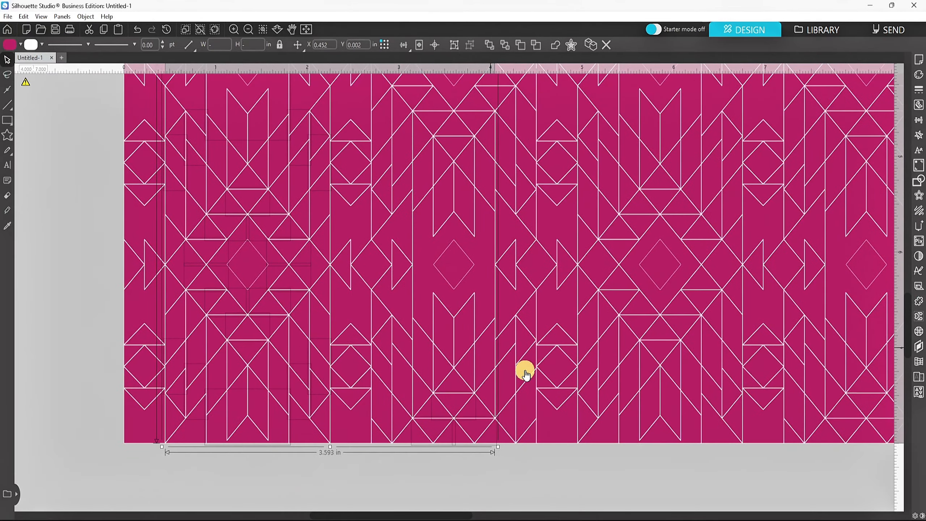
Add the shapes in the remaining motif columns that are rust red in the reference image to the selection.
{"action": "scroll", "coordinate": [401, 286], "scroll_direction": "up", "scroll_amount": 3}
{"action": "scroll", "coordinate": [477, 227], "scroll_direction": "up", "scroll_amount": 10}
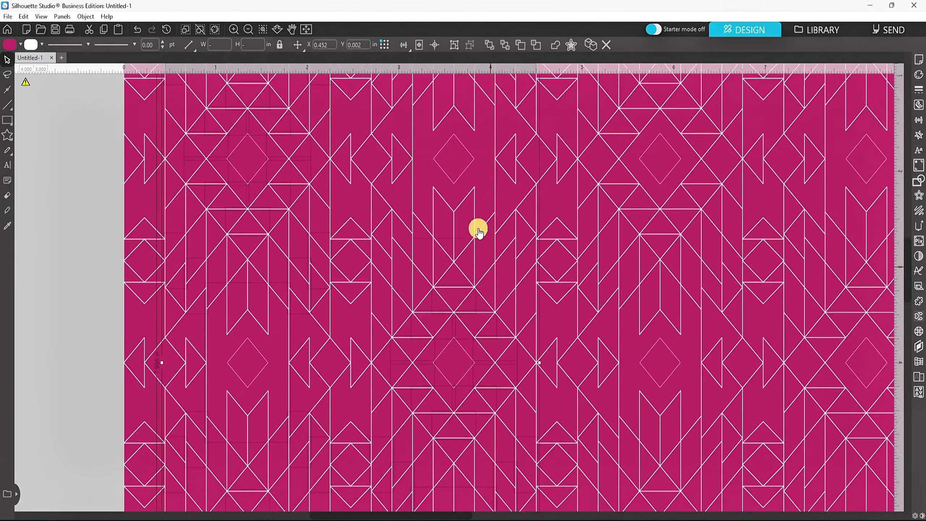
{"action": "left_click", "coordinate": [684, 218], "text": "shift"}
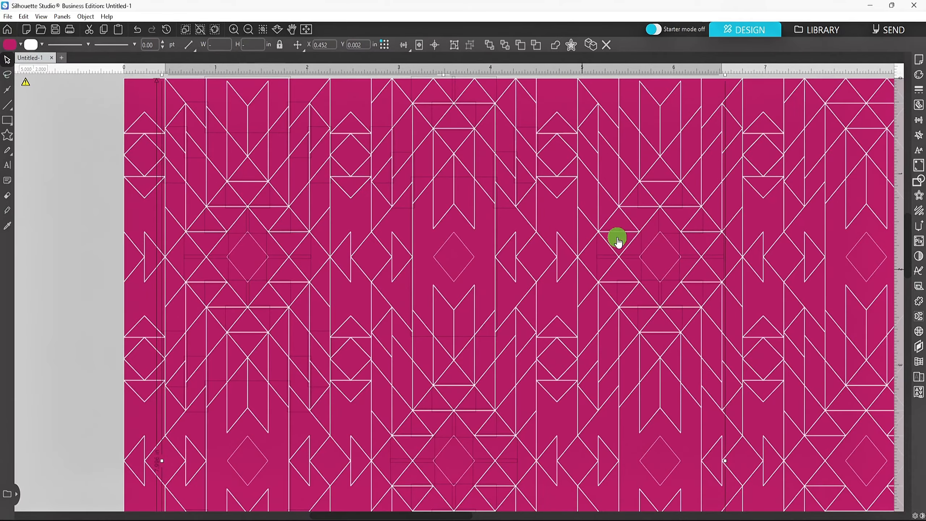
{"action": "left_click", "coordinate": [735, 358], "text": "shift"}
{"action": "scroll", "coordinate": [604, 269], "scroll_direction": "down", "scroll_amount": 8}
{"action": "scroll", "coordinate": [702, 411], "scroll_direction": "down", "scroll_amount": 5}
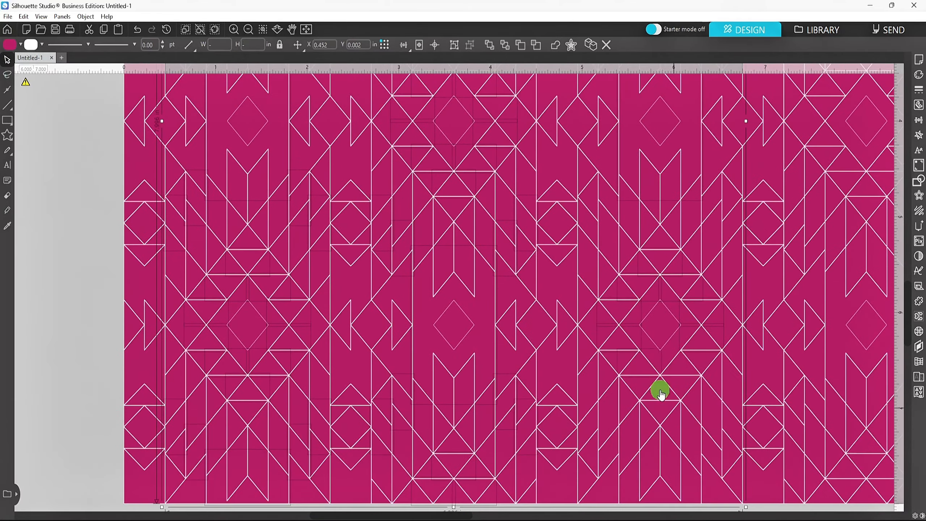
{"action": "scroll", "coordinate": [691, 419], "scroll_direction": "right", "scroll_amount": 7}
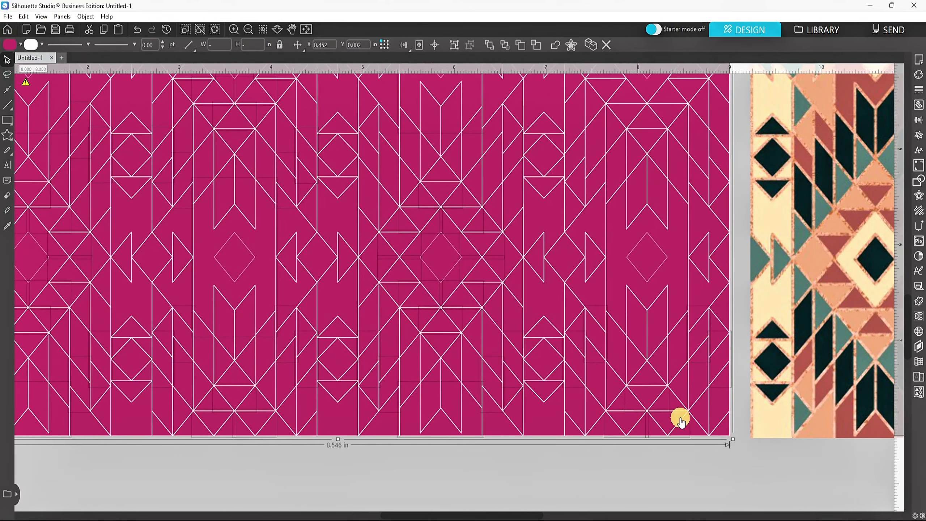
{"action": "scroll", "coordinate": [717, 250], "scroll_direction": "up", "scroll_amount": 5}
{"action": "scroll", "coordinate": [655, 255], "scroll_direction": "up", "scroll_amount": 8}
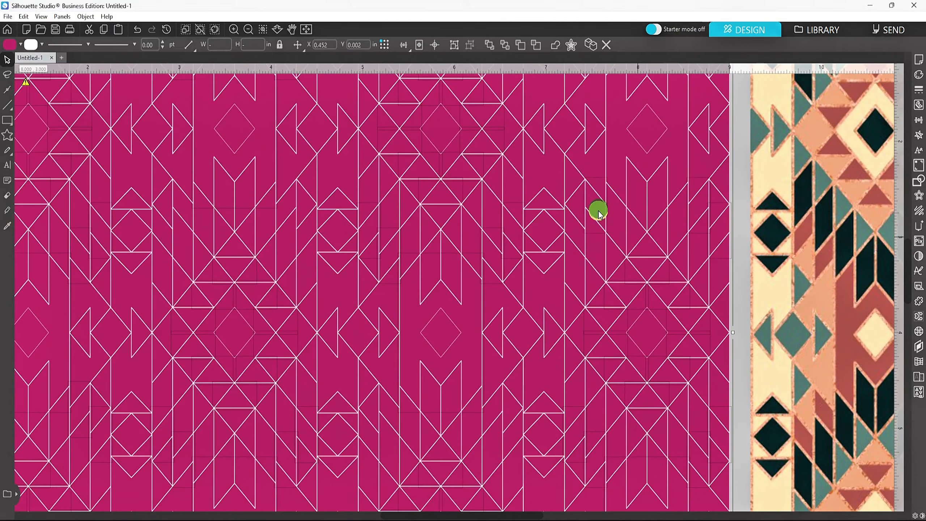
Fill the selected shapes with the rust red sampled from the reference image.
{"action": "left_click", "coordinate": [263, 29]}
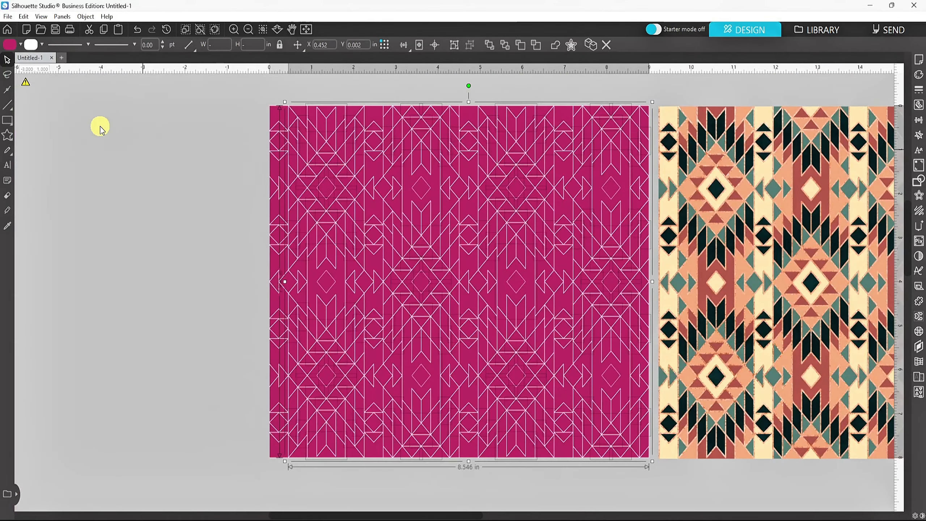
{"action": "left_click", "coordinate": [20, 45]}
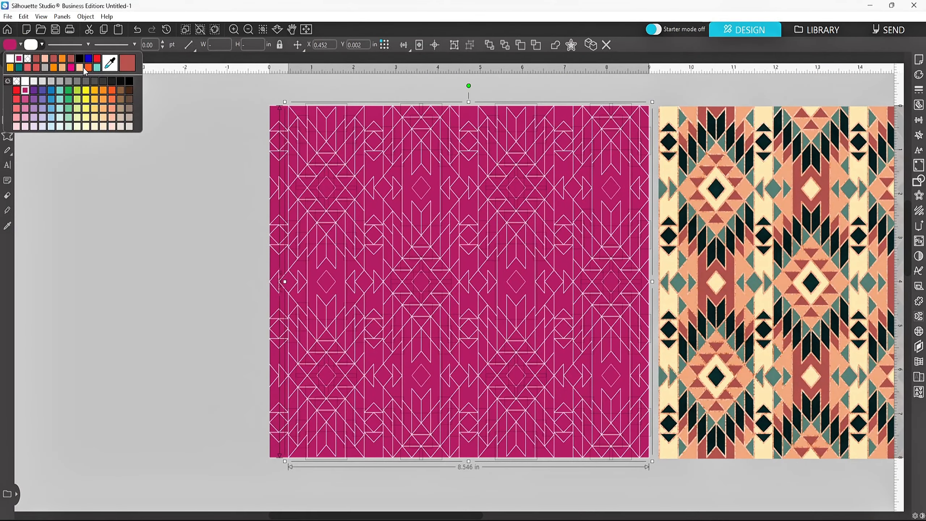
{"action": "left_click", "coordinate": [111, 63]}
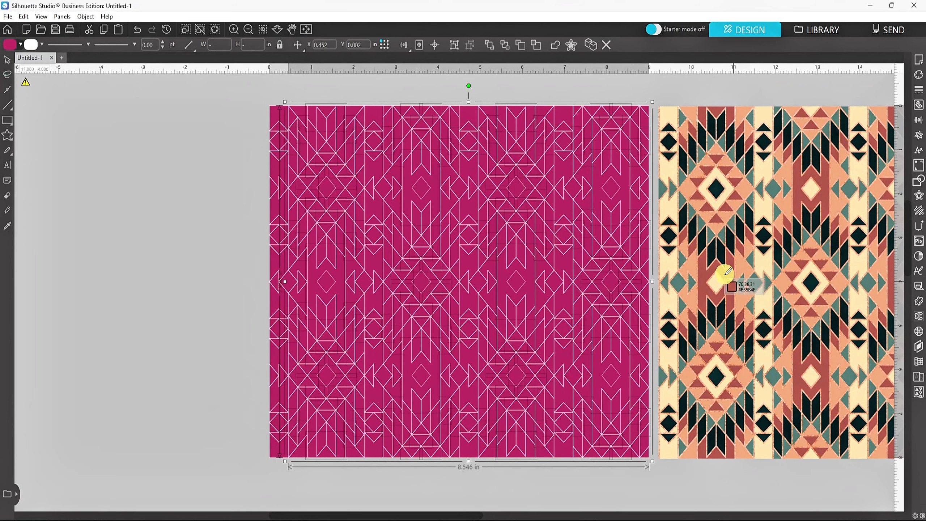
{"action": "left_click", "coordinate": [730, 275]}
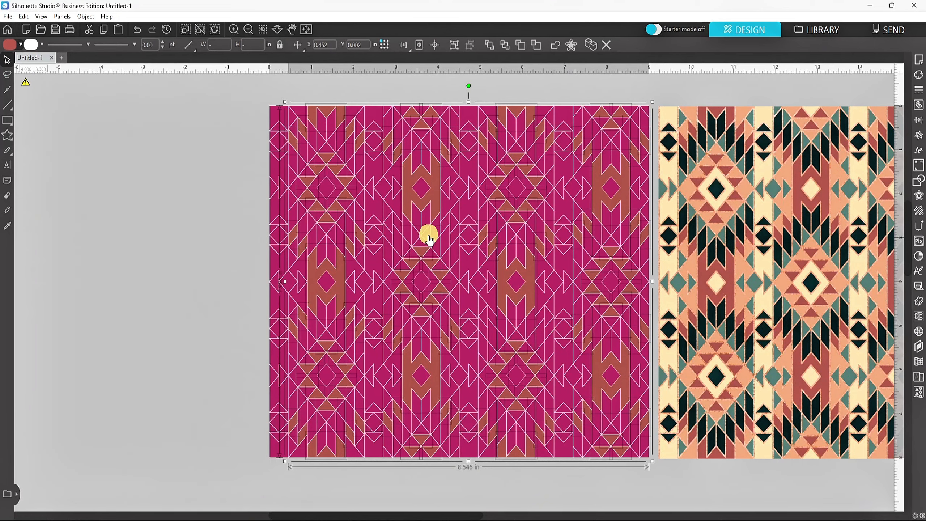
Clear the selection and select several rust-red parallelograms one by one around the middle motifs.
{"action": "scroll", "coordinate": [419, 221], "scroll_direction": "left", "scroll_amount": 2}
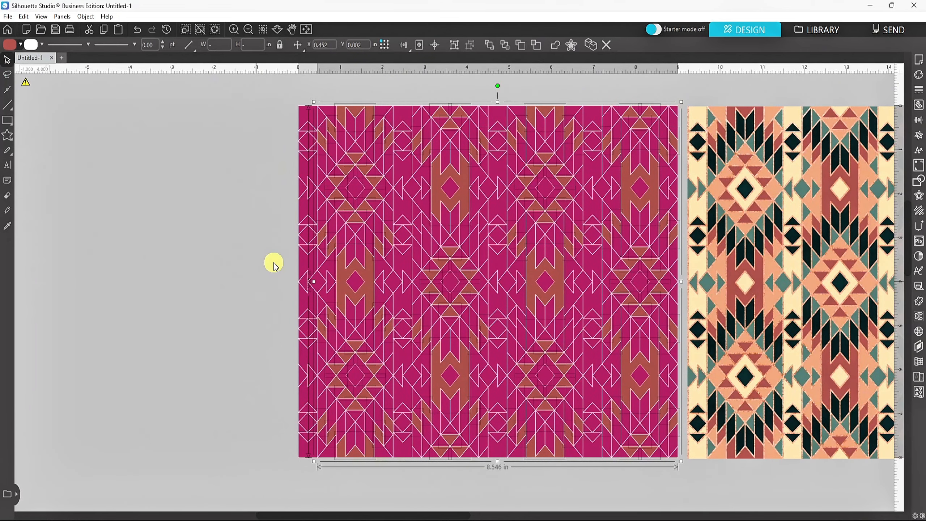
{"action": "scroll", "coordinate": [488, 259], "scroll_direction": "down", "scroll_amount": 2}
{"action": "left_click", "coordinate": [560, 447]}
{"action": "scroll", "coordinate": [511, 292], "scroll_direction": "up", "scroll_amount": 2}
{"action": "scroll", "coordinate": [510, 292], "scroll_direction": "right", "scroll_amount": 2}
{"action": "left_click", "coordinate": [388, 235]}
{"action": "left_click", "coordinate": [397, 224], "text": "shift"}
{"action": "left_click", "coordinate": [445, 223], "text": "shift"}
{"action": "left_click", "coordinate": [454, 234], "text": "shift"}
{"action": "left_click", "coordinate": [492, 316], "text": "shift"}
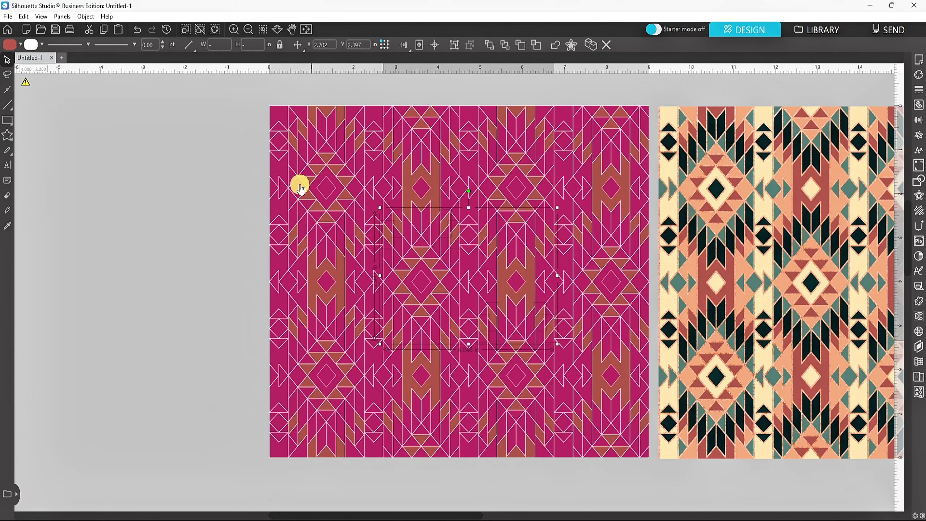
Use Select by Color on fills to select all shapes filled with RGB (177,86,81).
{"action": "left_click", "coordinate": [23, 16]}
{"action": "left_click", "coordinate": [64, 162]}
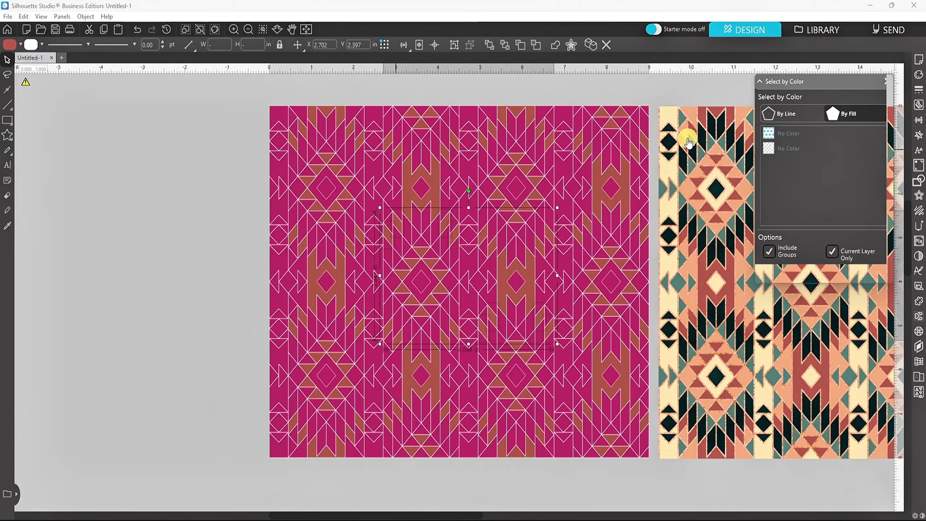
{"action": "left_click_drag", "start_coordinate": [850, 81], "coordinate": [142, 115]}
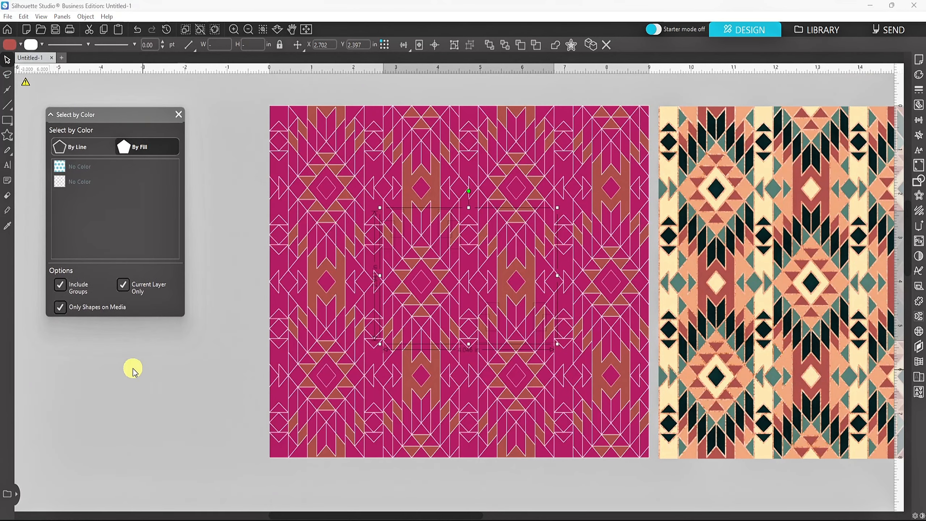
{"action": "left_click", "coordinate": [122, 284]}
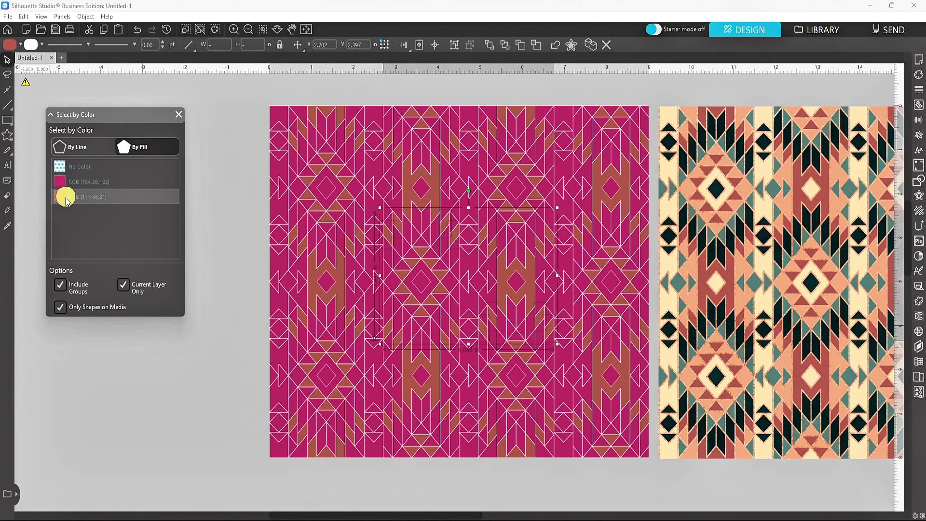
{"action": "left_click", "coordinate": [62, 205]}
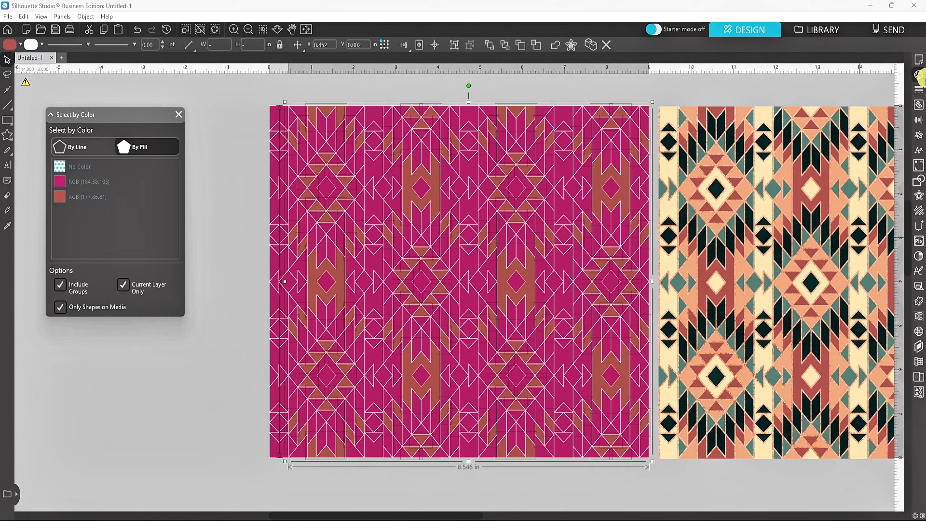
Combine the selected rust-red shapes into a single compound path.
{"action": "left_click", "coordinate": [919, 181]}
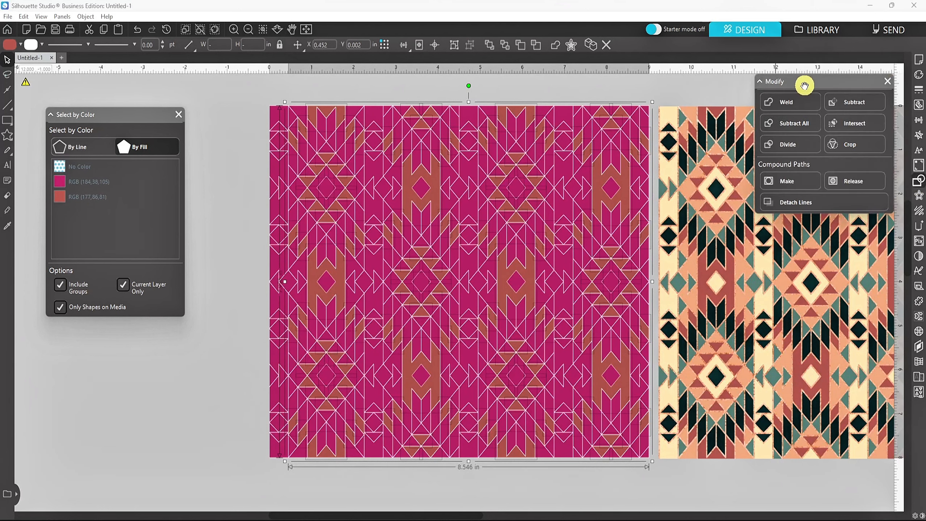
{"action": "left_click_drag", "start_coordinate": [799, 79], "coordinate": [86, 337]}
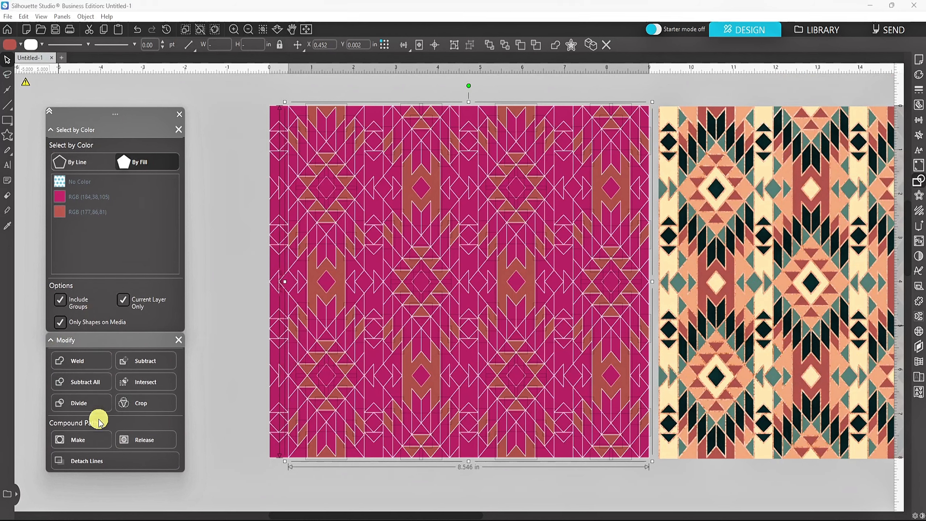
{"action": "left_click", "coordinate": [78, 440]}
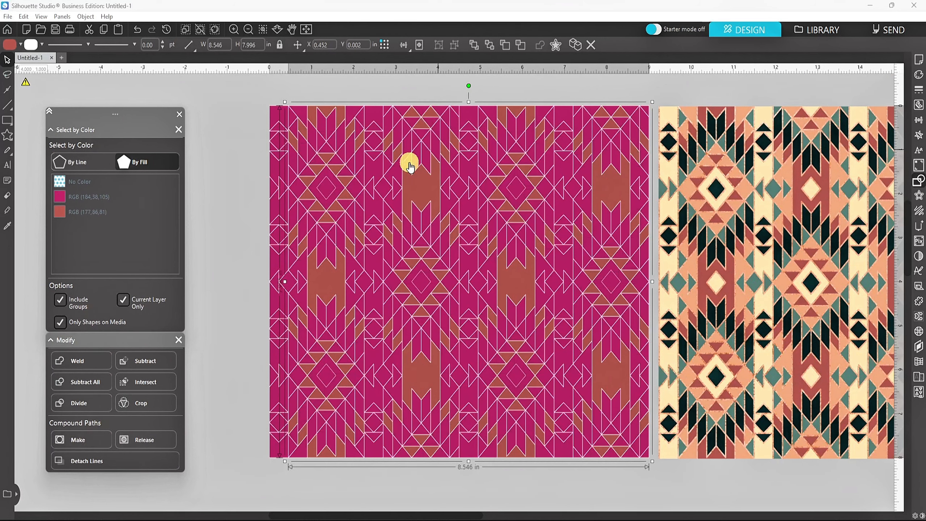
Undo the trial move of the rust-red compound path and send it to the back.
{"action": "left_click_drag", "start_coordinate": [426, 189], "coordinate": [269, 274]}
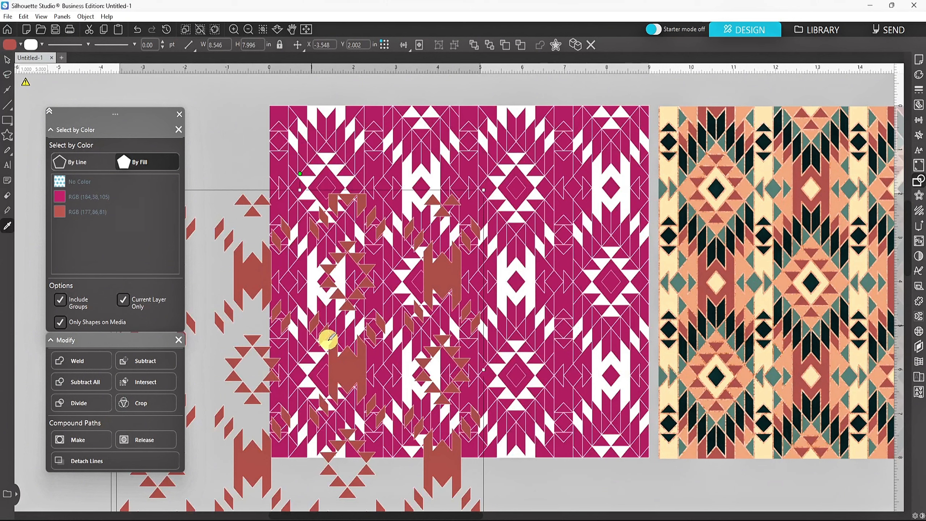
{"action": "key", "text": "ctrl+z"}
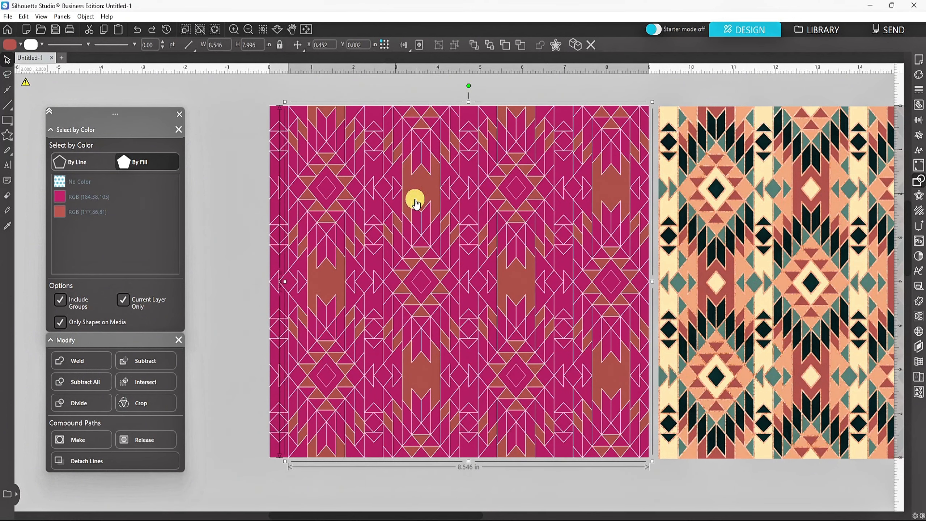
{"action": "left_click", "coordinate": [488, 45]}
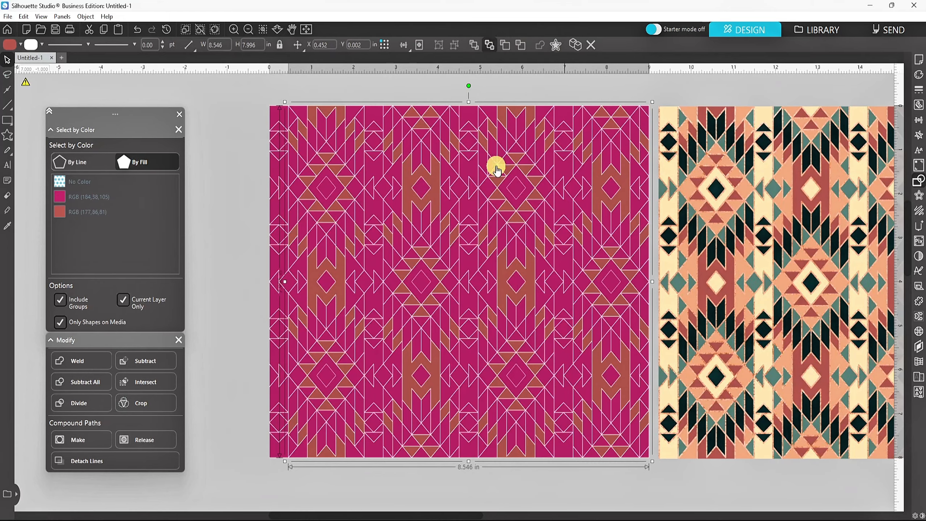
Fill the first motif column's peach areas around the upper diamond and the middle rust-red motif with the reference image's peach.
{"action": "scroll", "coordinate": [352, 186], "scroll_direction": "up", "scroll_amount": 4}
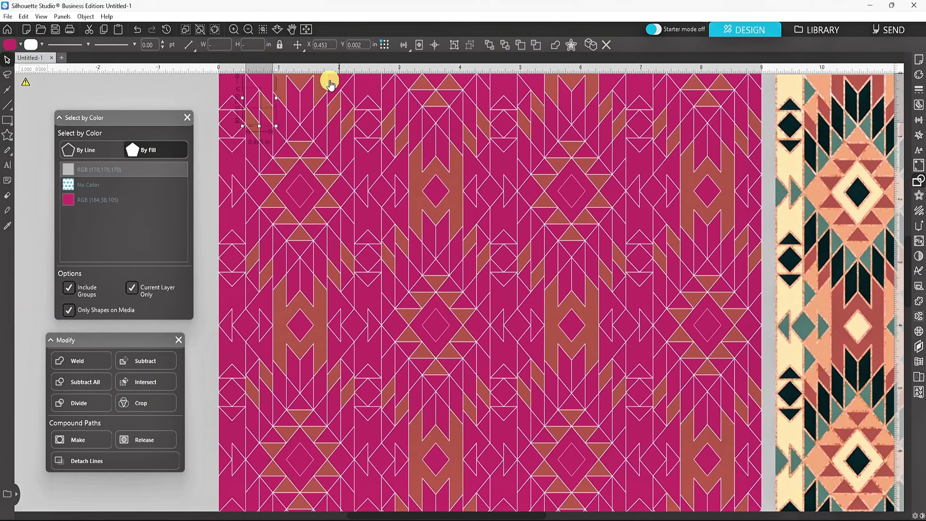
{"action": "left_click", "coordinate": [271, 209]}
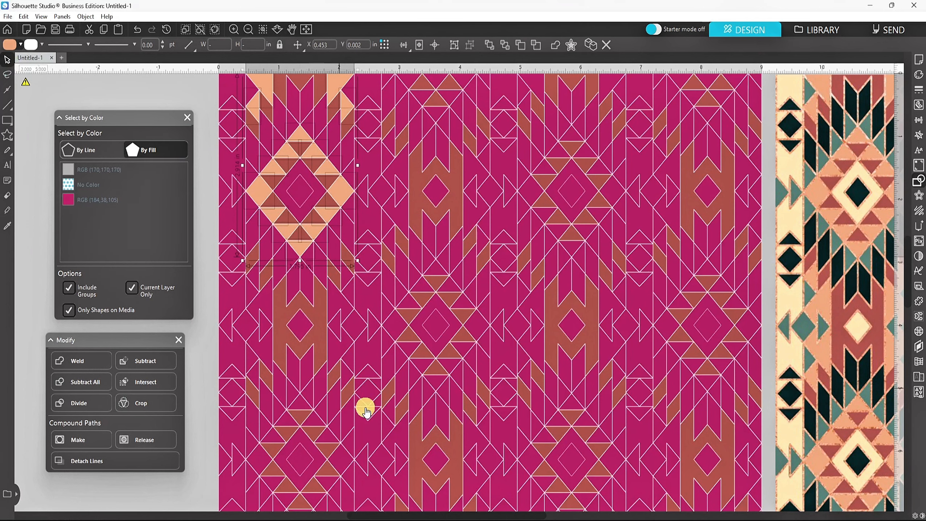
{"action": "left_click", "coordinate": [341, 347]}
{"action": "left_click", "coordinate": [344, 275], "text": "shift"}
{"action": "left_click", "coordinate": [250, 279], "text": "shift"}
{"action": "left_click", "coordinate": [347, 372], "text": "shift"}
{"action": "left_click", "coordinate": [7, 225]}
{"action": "left_click", "coordinate": [260, 193]}
{"action": "left_click", "coordinate": [270, 349]}
{"action": "left_click", "coordinate": [336, 299], "text": "shift"}
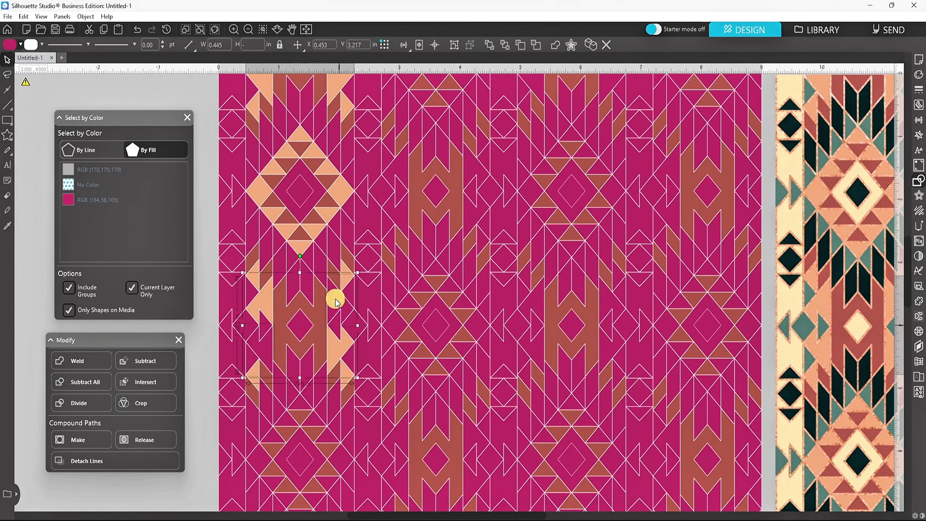
{"action": "left_click", "coordinate": [7, 226]}
{"action": "left_click", "coordinate": [260, 303]}
Fill the peach areas around the lower diamond and at the base of the first motif column with the same peach.
{"action": "scroll", "coordinate": [392, 347], "scroll_direction": "down", "scroll_amount": 3}
{"action": "left_click", "coordinate": [339, 351]}
{"action": "left_click", "coordinate": [283, 393], "text": "shift"}
{"action": "left_click", "coordinate": [331, 452], "text": "shift"}
{"action": "left_click", "coordinate": [7, 226]}
{"action": "left_click", "coordinate": [262, 239]}
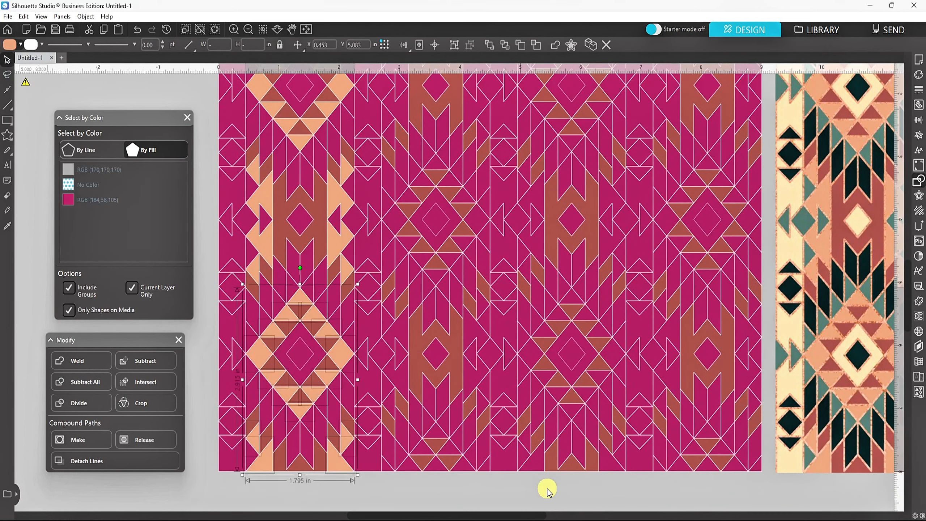
Fill the triangles and side shapes around the second motif column's lower rust-red motif with the sampled peach.
{"action": "left_click", "coordinate": [462, 466]}
{"action": "left_click", "coordinate": [435, 431], "text": "shift"}
{"action": "left_click", "coordinate": [468, 335], "text": "shift"}
{"action": "left_click", "coordinate": [389, 402], "text": "shift"}
{"action": "left_click", "coordinate": [7, 225]}
{"action": "left_click", "coordinate": [334, 255]}
Fill the outer triangles and side shapes of the second motif column's middle diamond with the sampled peach.
{"action": "scroll", "coordinate": [431, 335], "scroll_direction": "up", "scroll_amount": 2}
{"action": "left_click", "coordinate": [449, 246], "text": "shift"}
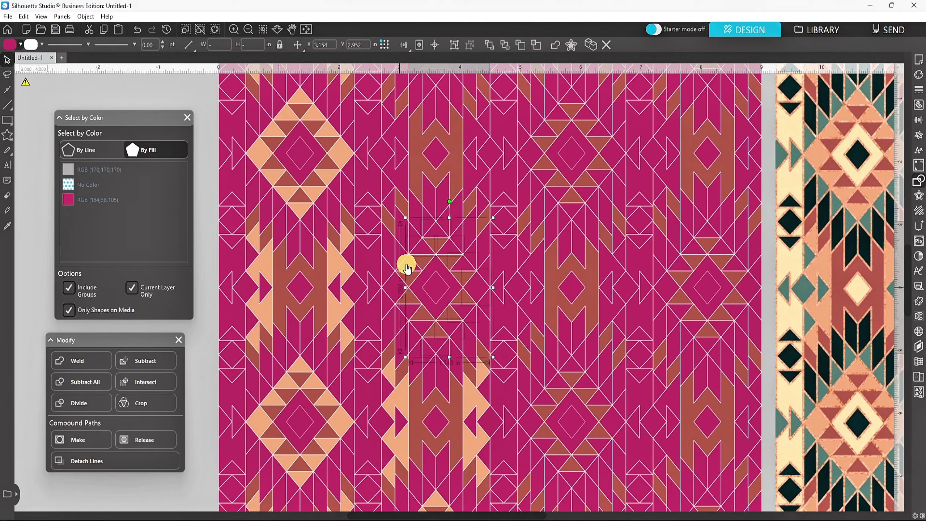
{"action": "left_click", "coordinate": [407, 266], "text": "shift"}
{"action": "left_click", "coordinate": [409, 311], "text": "shift"}
{"action": "left_click", "coordinate": [7, 225]}
{"action": "left_click", "coordinate": [335, 255]}
Fill the side shapes and top triangles around the second motif column's upper rust-red motif with the sampled peach.
{"action": "left_click", "coordinate": [398, 171]}
{"action": "left_click", "coordinate": [478, 204], "text": "shift"}
{"action": "scroll", "coordinate": [412, 161], "scroll_direction": "up", "scroll_amount": 2}
{"action": "left_click", "coordinate": [433, 147], "text": "shift"}
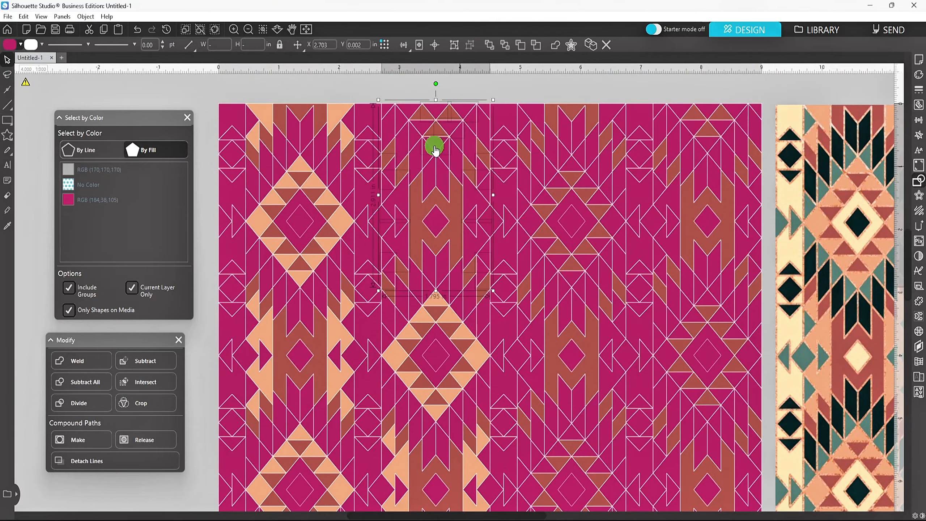
{"action": "left_click", "coordinate": [7, 225]}
{"action": "left_click", "coordinate": [265, 215]}
Select the shapes in the upper half of the third motif column that are peach in the reference image.
{"action": "scroll", "coordinate": [589, 160], "scroll_direction": "down", "scroll_amount": 1}
{"action": "scroll", "coordinate": [589, 160], "scroll_direction": "up", "scroll_amount": 2}
{"action": "left_click", "coordinate": [360, 120]}
{"action": "left_click", "coordinate": [442, 122], "text": "shift"}
{"action": "left_click", "coordinate": [429, 265], "text": "shift"}
{"action": "left_click", "coordinate": [361, 253], "text": "shift"}
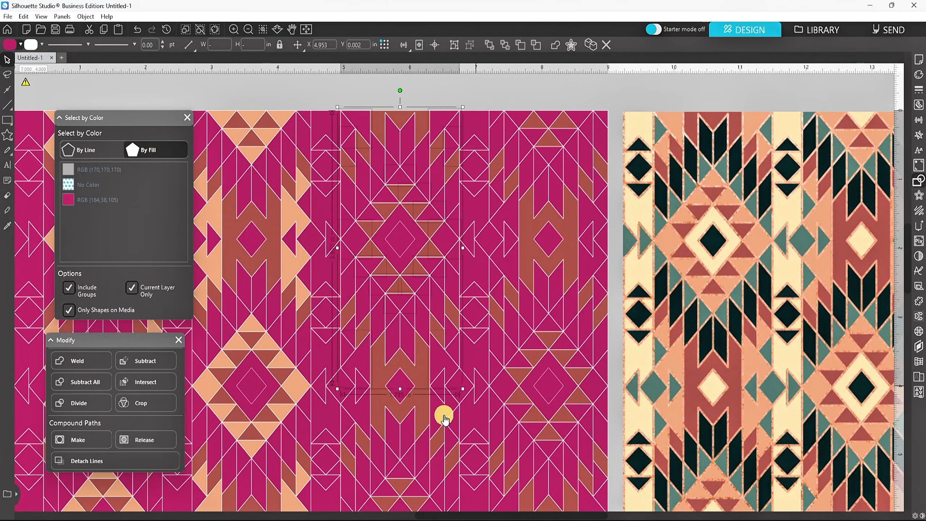
{"action": "left_click", "coordinate": [444, 416], "text": "shift"}
Add the third motif column's lower peach areas to the selection and fill all selected shapes with the sampled peach.
{"action": "scroll", "coordinate": [443, 416], "scroll_direction": "down", "scroll_amount": 2}
{"action": "left_click", "coordinate": [349, 299], "text": "shift"}
{"action": "left_click", "coordinate": [382, 436], "text": "shift"}
{"action": "left_click", "coordinate": [386, 348], "text": "shift"}
{"action": "scroll", "coordinate": [451, 401], "scroll_direction": "down", "scroll_amount": 1}
{"action": "left_click", "coordinate": [451, 403], "text": "shift"}
{"action": "left_click", "coordinate": [7, 226]}
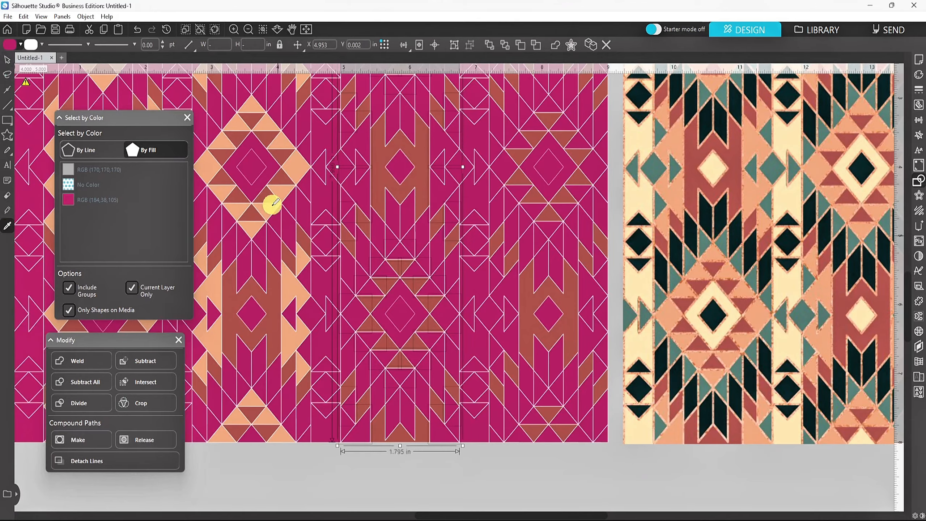
{"action": "left_click", "coordinate": [271, 204]}
Select the fourth motif column's shapes that are peach in the reference image and fill them with the sampled peach.
{"action": "scroll", "coordinate": [581, 314], "scroll_direction": "up", "scroll_amount": 3}
{"action": "left_click", "coordinate": [534, 224]}
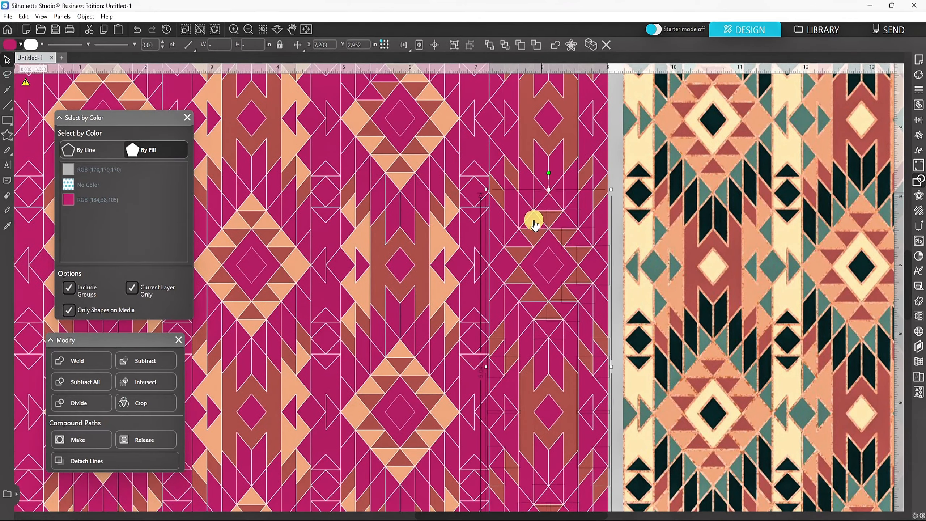
{"action": "left_click", "coordinate": [504, 265], "text": "shift"}
{"action": "left_click", "coordinate": [530, 307], "text": "shift"}
{"action": "left_click", "coordinate": [508, 147], "text": "shift"}
{"action": "scroll", "coordinate": [508, 147], "scroll_direction": "up", "scroll_amount": 3}
{"action": "left_click", "coordinate": [600, 227], "text": "shift"}
{"action": "left_click", "coordinate": [552, 157], "text": "shift"}
{"action": "left_click", "coordinate": [7, 225]}
{"action": "left_click", "coordinate": [291, 248]}
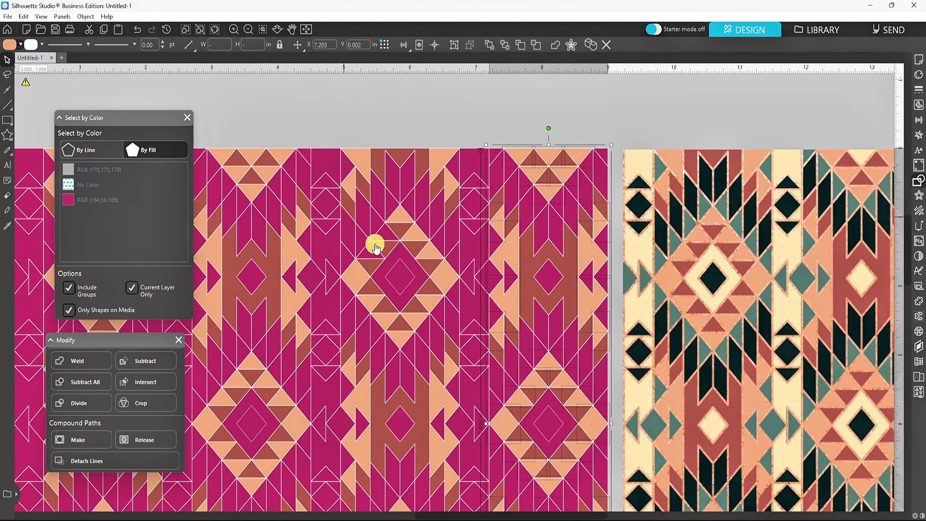
Select all shapes filled with RGB (231,166,128) and combine them into one compound path.
{"action": "scroll", "coordinate": [376, 248], "scroll_direction": "down", "scroll_amount": 3}
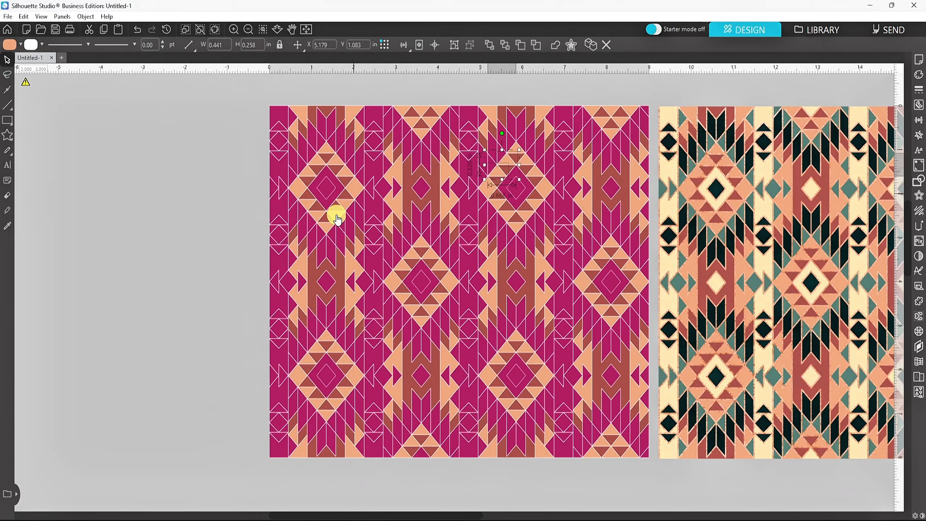
{"action": "left_click", "coordinate": [806, 162]}
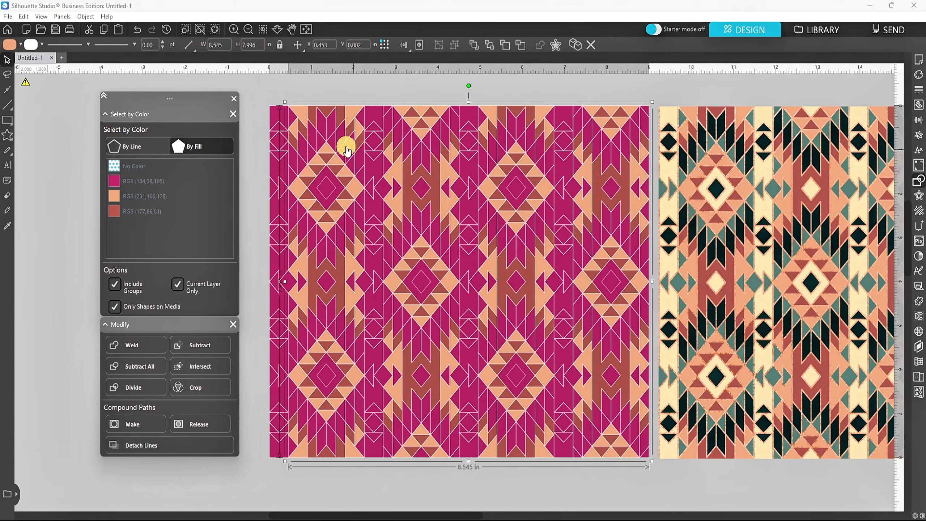
Select the upper background shapes of the vertical strips that are cream in the reference image.
{"action": "scroll", "coordinate": [346, 150], "scroll_direction": "up", "scroll_amount": 4}
{"action": "left_click", "coordinate": [216, 357]}
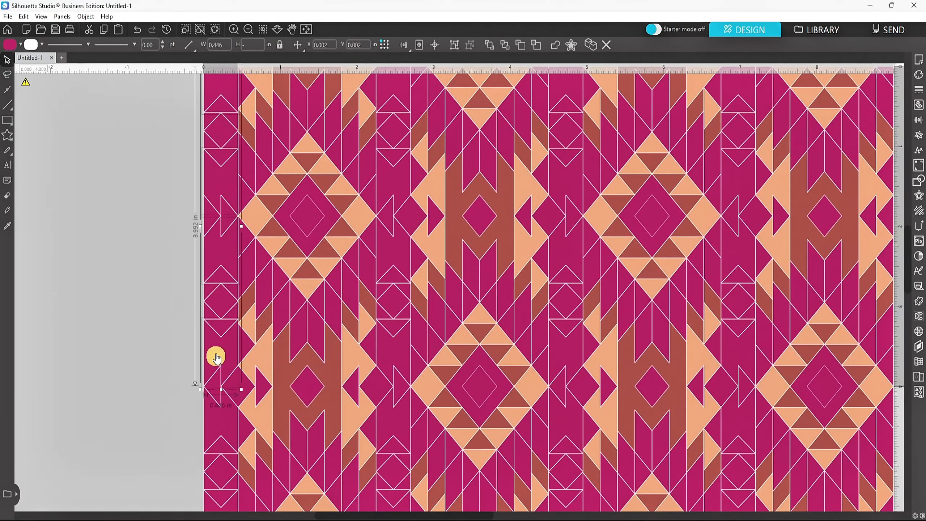
{"action": "scroll", "coordinate": [217, 358], "scroll_direction": "down", "scroll_amount": 10}
{"action": "left_click", "coordinate": [384, 350], "text": "shift"}
{"action": "scroll", "coordinate": [409, 193], "scroll_direction": "up", "scroll_amount": 5}
{"action": "scroll", "coordinate": [409, 194], "scroll_direction": "up", "scroll_amount": 5}
{"action": "left_click", "coordinate": [738, 131], "text": "shift"}
{"action": "left_click_drag", "start_coordinate": [467, 515], "coordinate": [502, 515]}
{"action": "left_click", "coordinate": [123, 230], "text": "shift"}
{"action": "left_click", "coordinate": [295, 230], "text": "shift"}
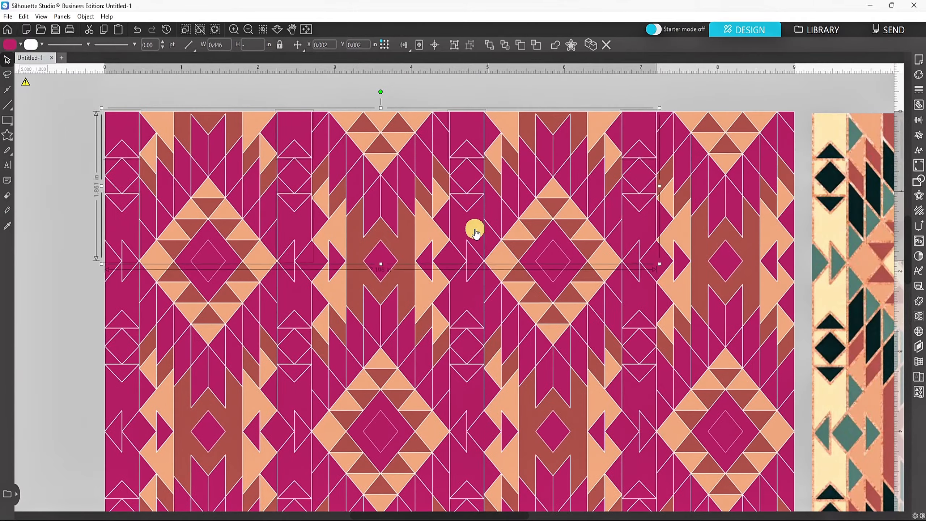
Add the remaining background shapes of the four vertical strips and fill the selection with the cream sampled from the reference image.
{"action": "left_click", "coordinate": [475, 230], "text": "shift"}
{"action": "left_click", "coordinate": [639, 234], "text": "shift"}
{"action": "left_click", "coordinate": [472, 304], "text": "shift"}
{"action": "left_click", "coordinate": [300, 392], "text": "shift"}
{"action": "scroll", "coordinate": [634, 390], "scroll_direction": "down", "scroll_amount": 7}
{"action": "left_click", "coordinate": [459, 301], "text": "shift"}
{"action": "left_click", "coordinate": [290, 368], "text": "shift"}
{"action": "left_click", "coordinate": [295, 456], "text": "shift"}
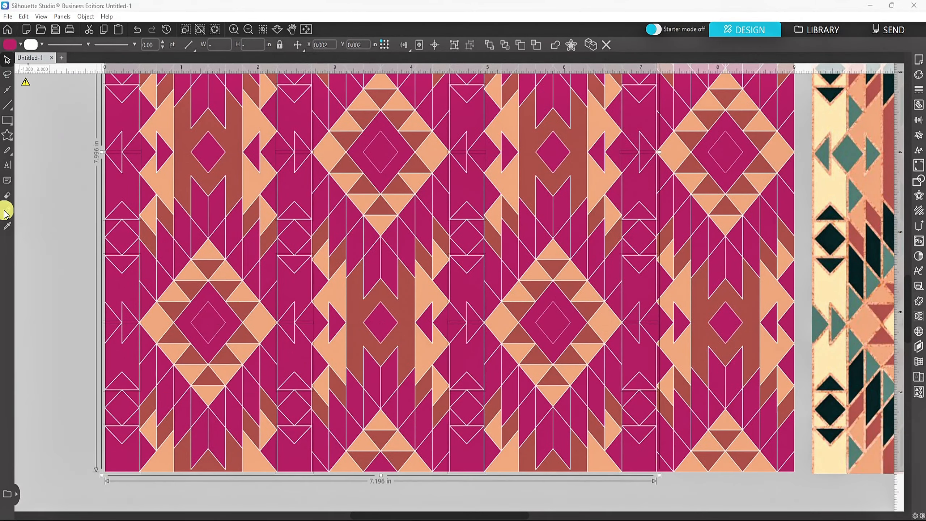
{"action": "left_click", "coordinate": [7, 226]}
{"action": "left_click", "coordinate": [21, 45]}
{"action": "left_click", "coordinate": [840, 366]}
Fill the small diamonds in the rust-red motifs and the frames inside the large diamond motifs with the sampled cream.
{"action": "left_click", "coordinate": [146, 152]}
{"action": "left_click", "coordinate": [491, 152], "text": "shift"}
{"action": "left_click", "coordinate": [662, 328], "text": "shift"}
{"action": "left_click", "coordinate": [318, 322], "text": "shift"}
{"action": "scroll", "coordinate": [480, 378], "scroll_direction": "up", "scroll_amount": 7}
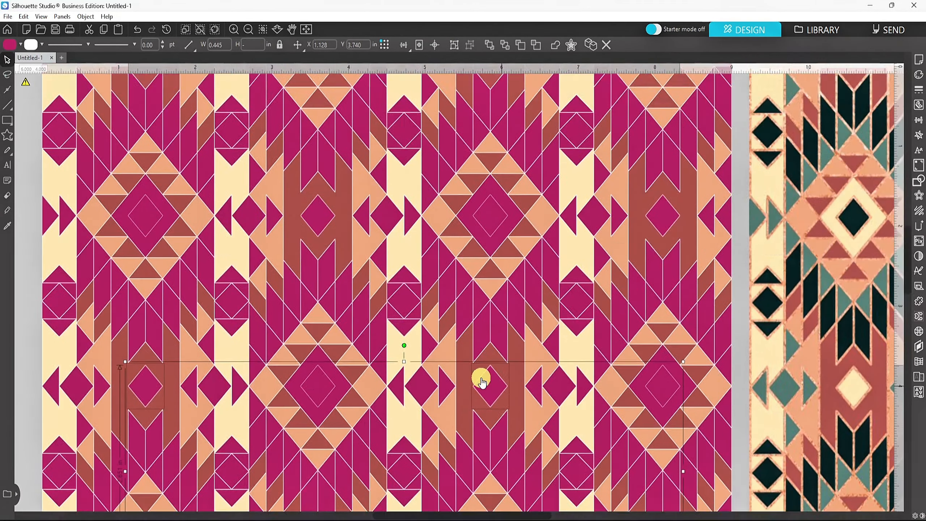
{"action": "left_click", "coordinate": [318, 215], "text": "shift"}
{"action": "left_click", "coordinate": [663, 215], "text": "shift"}
{"action": "left_click", "coordinate": [145, 219], "text": "shift"}
{"action": "left_click", "coordinate": [319, 398], "text": "shift"}
{"action": "scroll", "coordinate": [623, 365], "scroll_direction": "down", "scroll_amount": 7}
{"action": "left_click", "coordinate": [7, 225]}
{"action": "left_click", "coordinate": [69, 237]}
Fill the square frames around the small diamonds in the first vertical strip with the sampled cream.
{"action": "scroll", "coordinate": [79, 219], "scroll_direction": "up", "scroll_amount": 3}
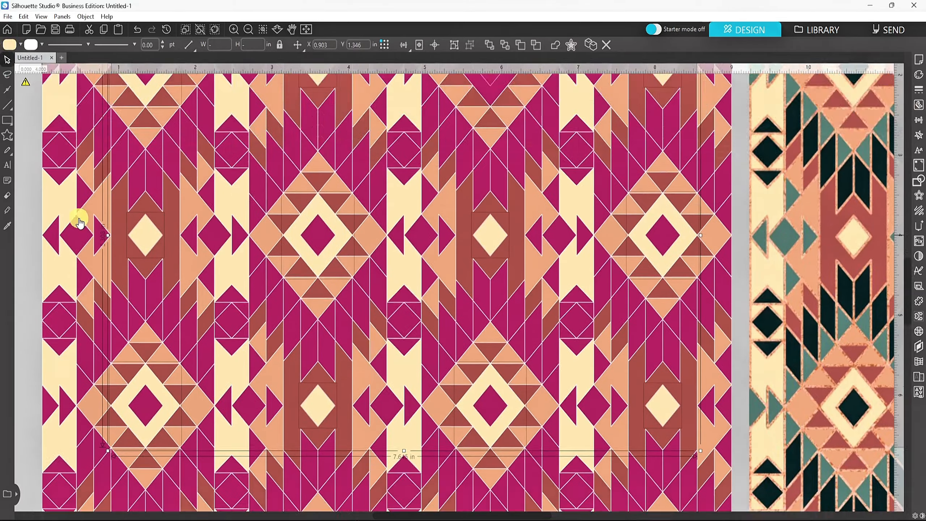
{"action": "scroll", "coordinate": [80, 220], "scroll_direction": "down", "scroll_amount": 1}
{"action": "left_click", "coordinate": [62, 140]}
{"action": "left_click", "coordinate": [56, 271], "text": "shift"}
{"action": "scroll", "coordinate": [41, 347], "scroll_direction": "down", "scroll_amount": 2}
{"action": "left_click", "coordinate": [7, 230]}
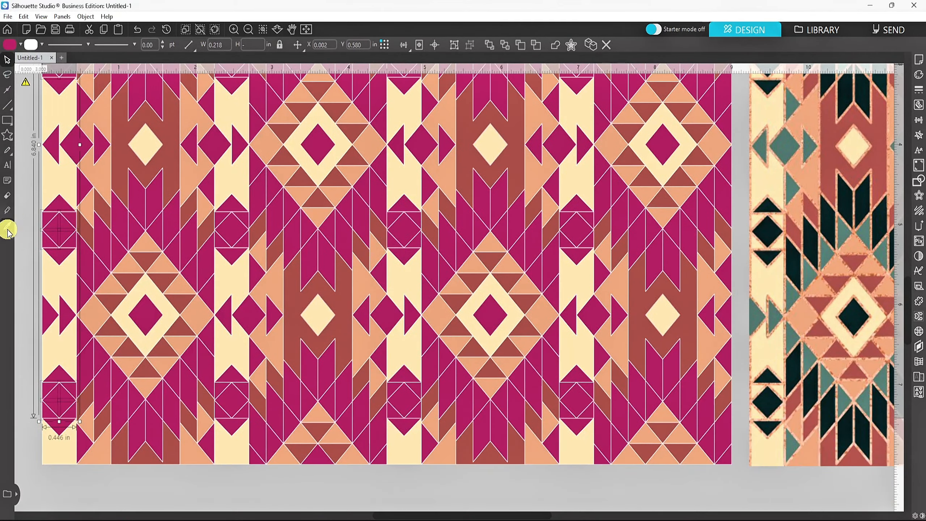
{"action": "scroll", "coordinate": [269, 150], "scroll_direction": "up", "scroll_amount": 2}
{"action": "left_click", "coordinate": [241, 169]}
{"action": "scroll", "coordinate": [235, 316], "scroll_direction": "down", "scroll_amount": 3}
{"action": "left_click", "coordinate": [242, 368], "text": "shift"}
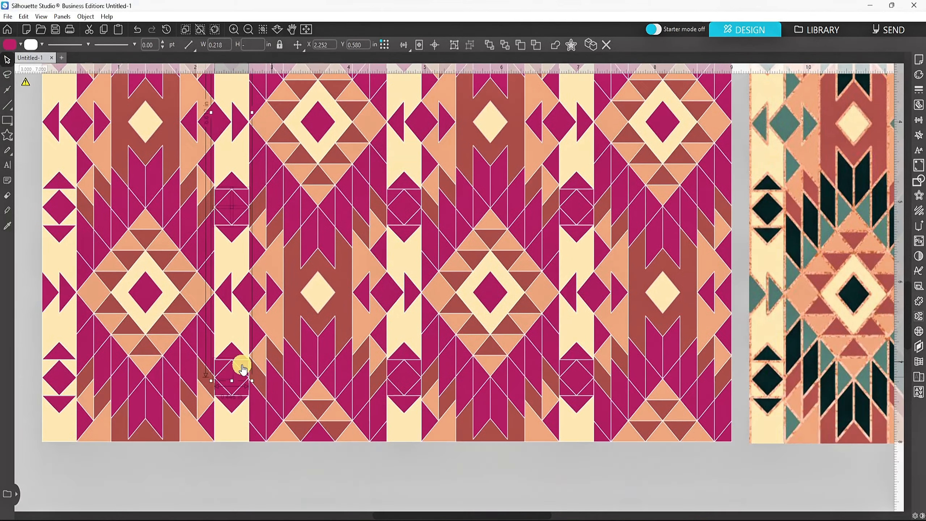
{"action": "left_click", "coordinate": [399, 377], "text": "shift"}
{"action": "left_click", "coordinate": [392, 207], "text": "shift"}
{"action": "left_click", "coordinate": [566, 393], "text": "shift"}
{"action": "scroll", "coordinate": [564, 223], "scroll_direction": "up", "scroll_amount": 3}
{"action": "left_click", "coordinate": [392, 290], "text": "shift"}
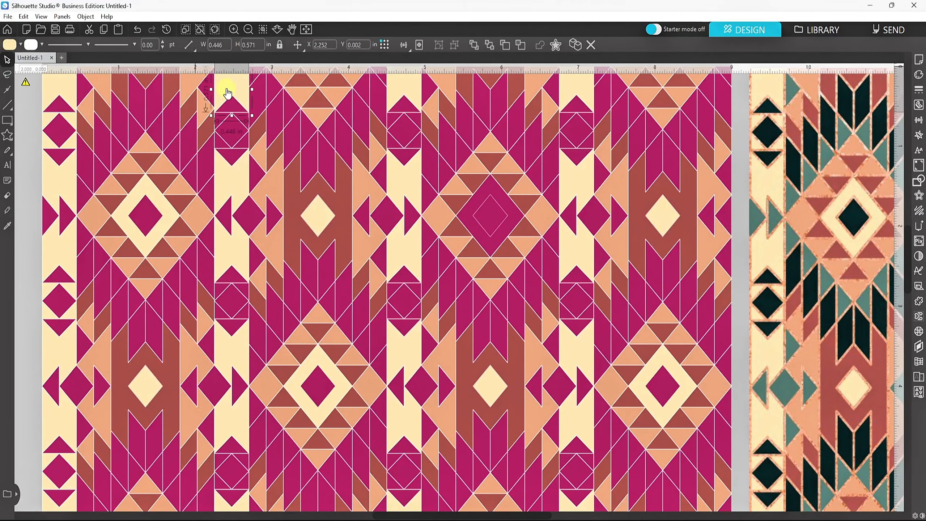
Fill the square frames around the small diamonds in the second vertical strip with cream.
{"action": "left_click", "coordinate": [223, 147]}
{"action": "scroll", "coordinate": [265, 393], "scroll_direction": "down", "scroll_amount": 2}
{"action": "left_click", "coordinate": [244, 451]}
{"action": "scroll", "coordinate": [444, 393], "scroll_direction": "down", "scroll_amount": 1}
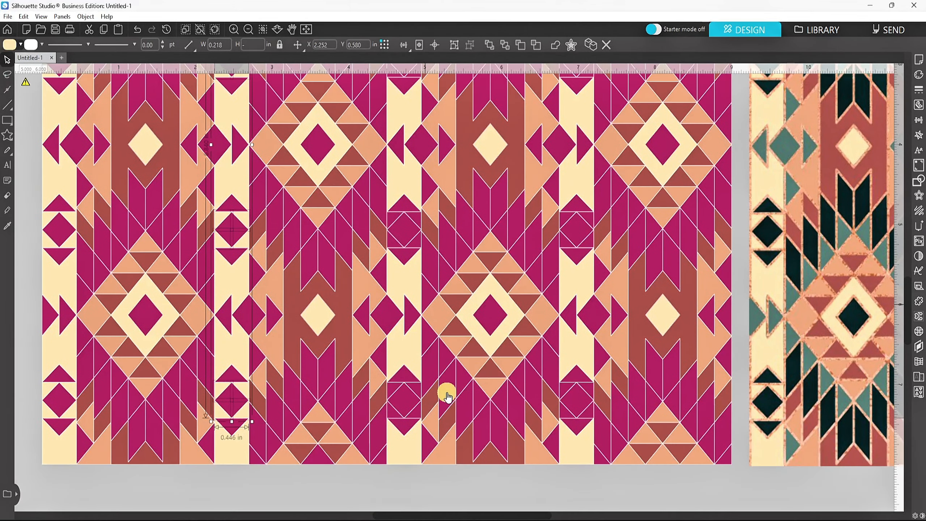
Fill the square frames around the small diamonds in the third and fourth vertical strips with cream.
{"action": "left_click", "coordinate": [417, 219]}
{"action": "left_click", "coordinate": [564, 411], "text": "shift"}
{"action": "scroll", "coordinate": [420, 144], "scroll_direction": "up", "scroll_amount": 3}
{"action": "left_click", "coordinate": [419, 144]}
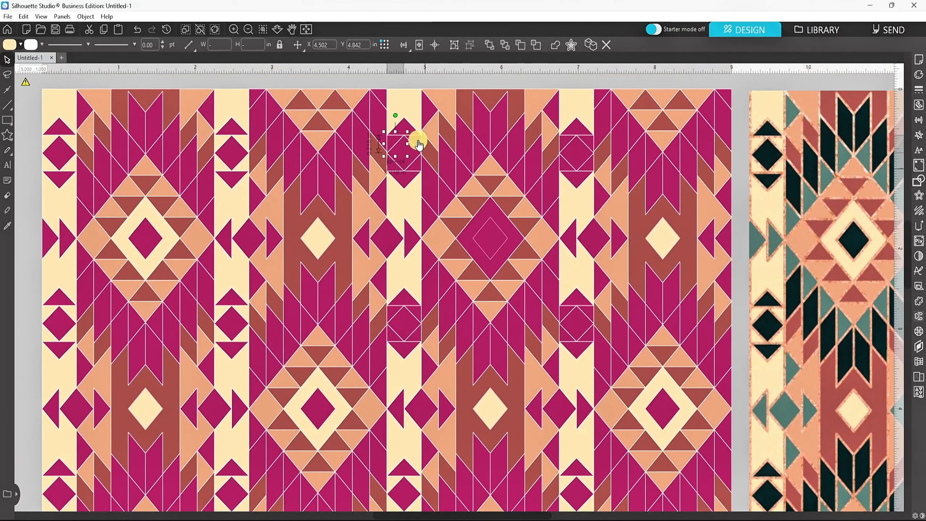
{"action": "left_click", "coordinate": [583, 166], "text": "shift"}
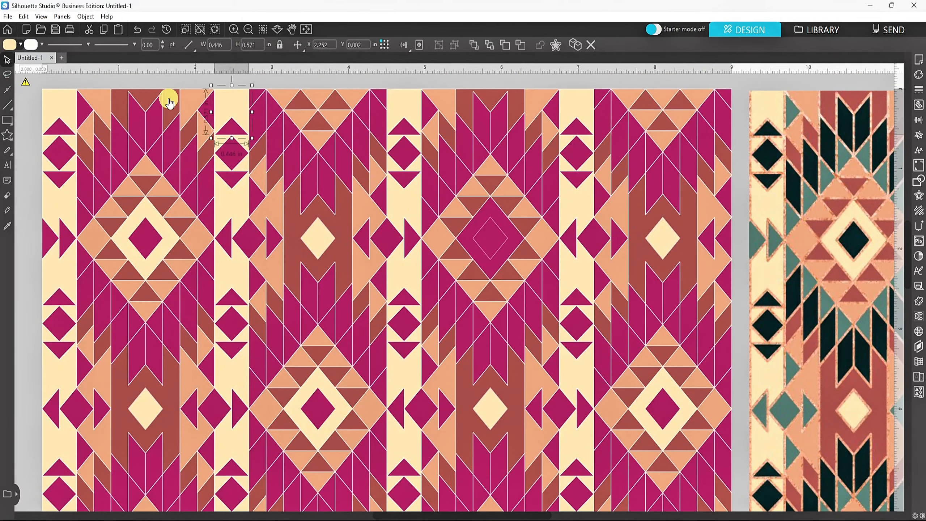
Fill the remaining diamond frame in the third motif column's upper motif with cream.
{"action": "left_click", "coordinate": [430, 252]}
{"action": "scroll", "coordinate": [428, 252], "scroll_direction": "down", "scroll_amount": 3}
{"action": "scroll", "coordinate": [262, 124], "scroll_direction": "up", "scroll_amount": 3}
Use Select by Color on fills to select all shapes filled with RGB (184,38,105).
{"action": "left_click", "coordinate": [24, 16]}
{"action": "left_click", "coordinate": [48, 175]}
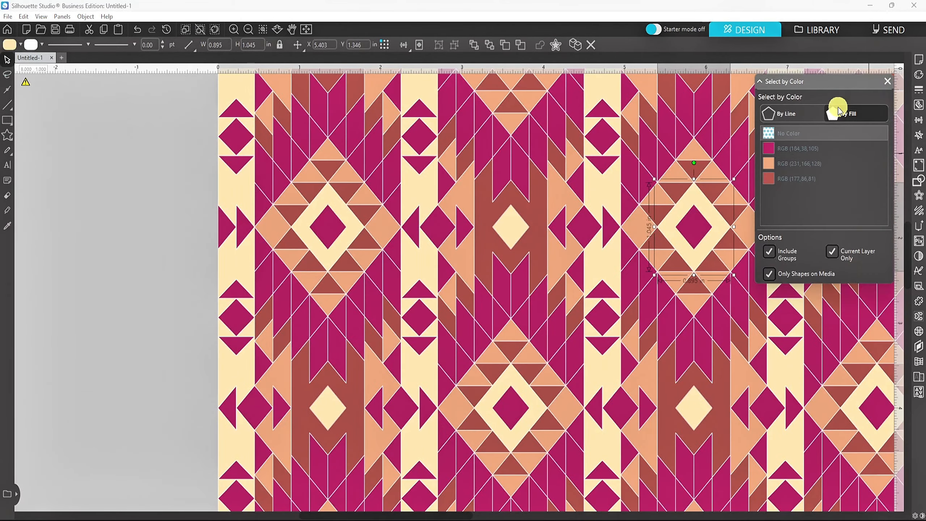
{"action": "left_click_drag", "start_coordinate": [837, 92], "coordinate": [140, 120]}
{"action": "left_click", "coordinate": [117, 186]}
Select the first motif column's parallelograms that are near-black in the reference image and fill them with that color.
{"action": "left_click", "coordinate": [392, 176]}
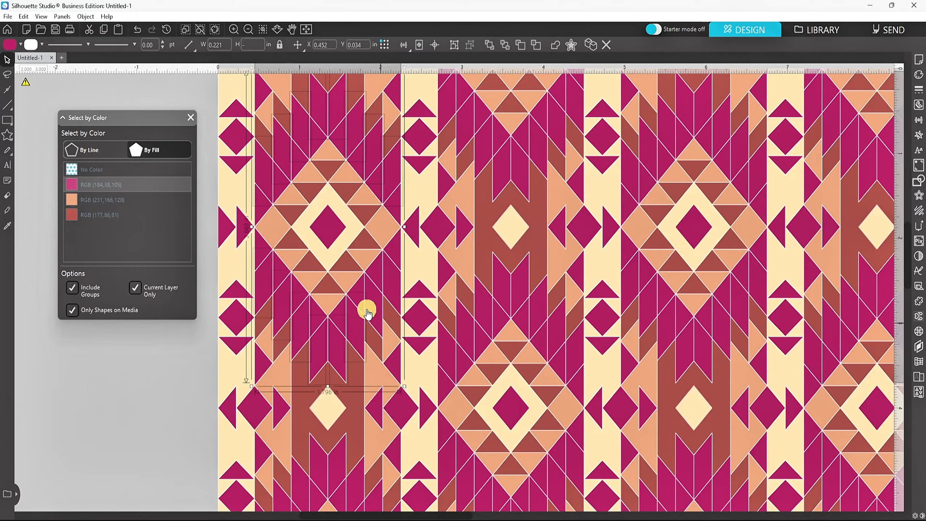
{"action": "scroll", "coordinate": [379, 328], "scroll_direction": "down", "scroll_amount": 3}
{"action": "scroll", "coordinate": [387, 349], "scroll_direction": "down", "scroll_amount": 4}
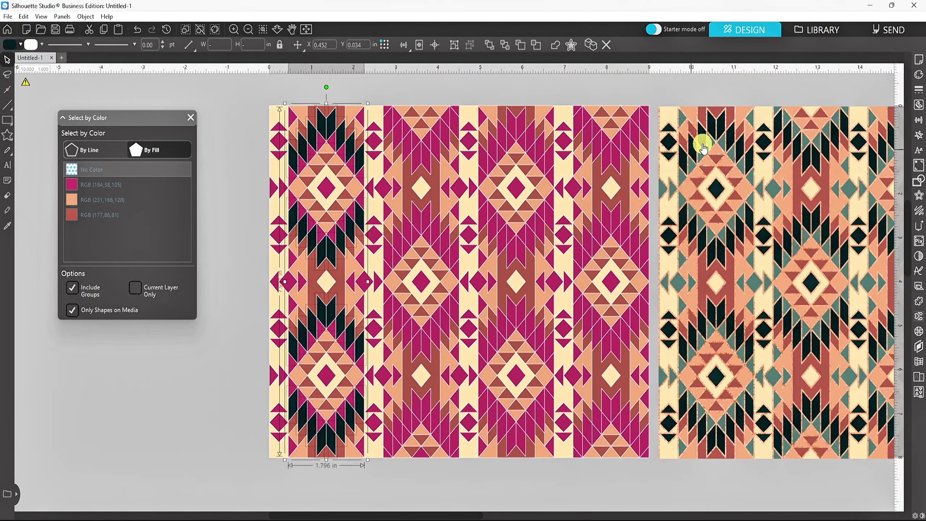
Select the second motif column's near-black parallelograms and fill them with the near-black sampled from the reference image.
{"action": "scroll", "coordinate": [387, 128], "scroll_direction": "up", "scroll_amount": 2}
{"action": "left_click", "coordinate": [384, 99]}
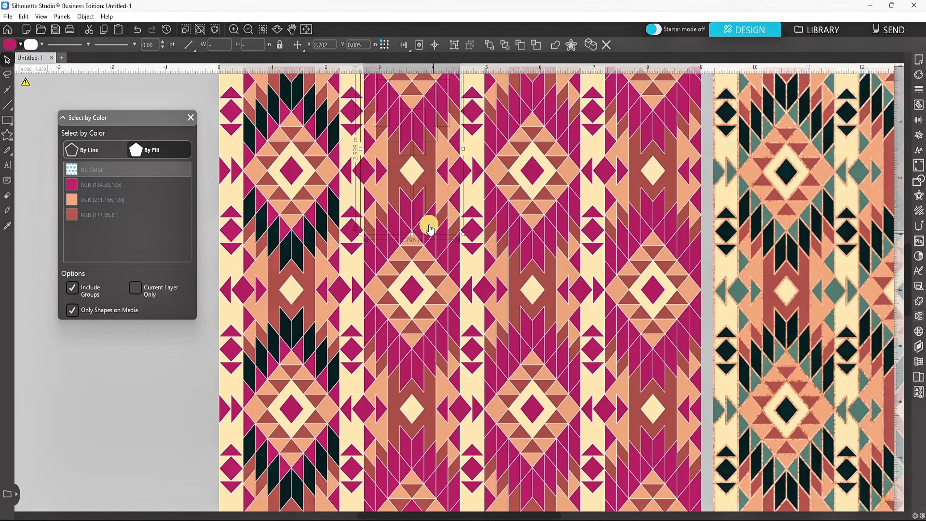
{"action": "scroll", "coordinate": [401, 383], "scroll_direction": "down", "scroll_amount": 1}
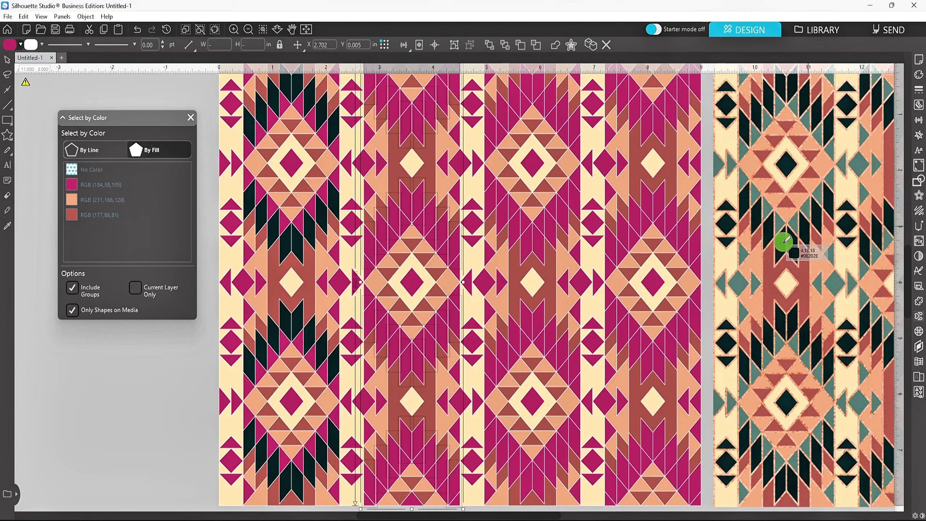
Fill the third and fourth motif columns' dark parallelograms, the cream stripes' triangles and diamonds, and the large motifs' center diamonds with near-black.
{"action": "left_click", "coordinate": [514, 470]}
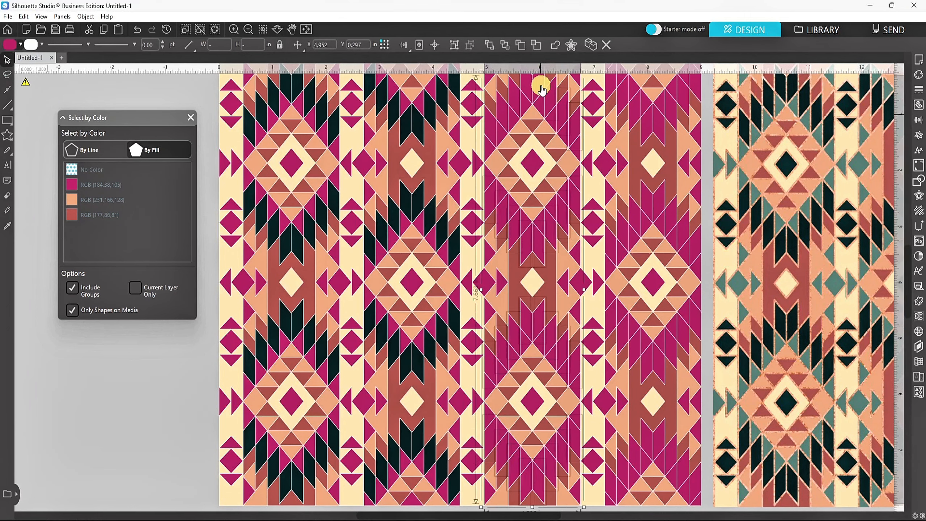
{"action": "key", "text": "ctrl+z"}
{"action": "left_click", "coordinate": [626, 124]}
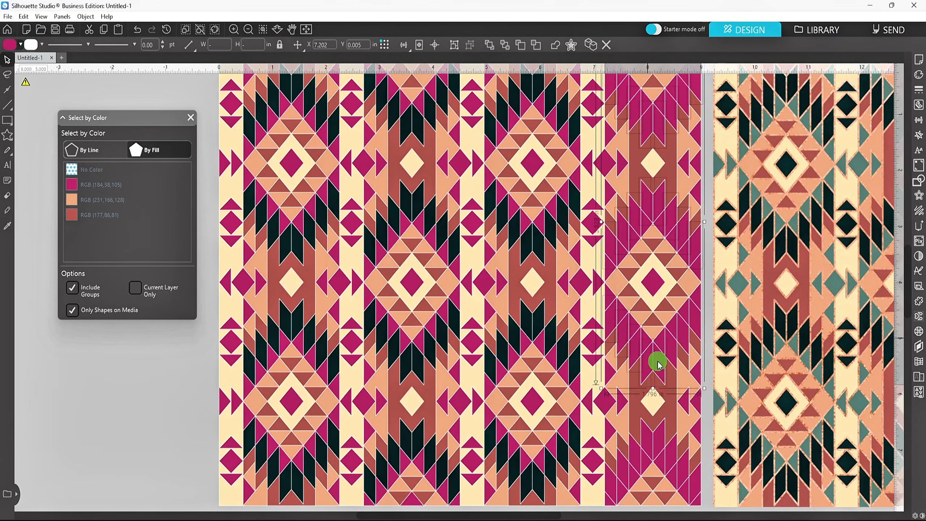
{"action": "left_click", "coordinate": [20, 45]}
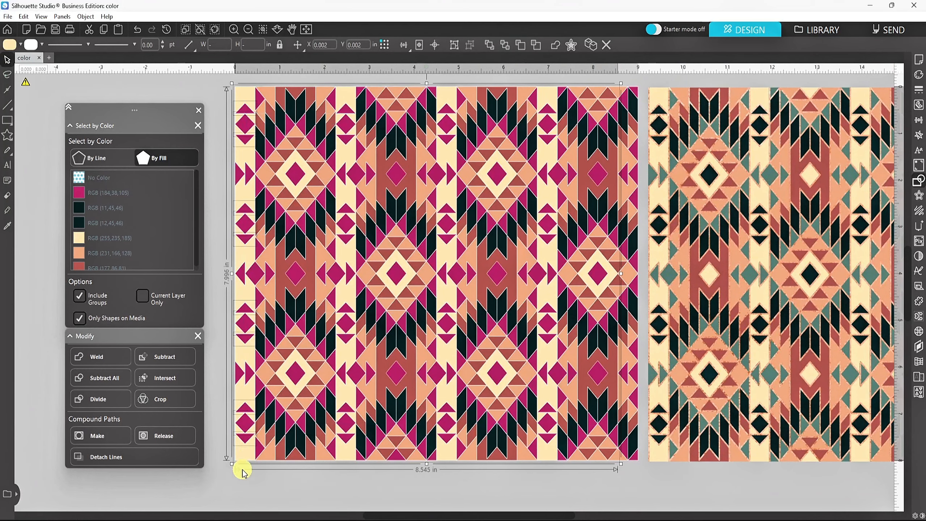
{"action": "left_click", "coordinate": [306, 108]}
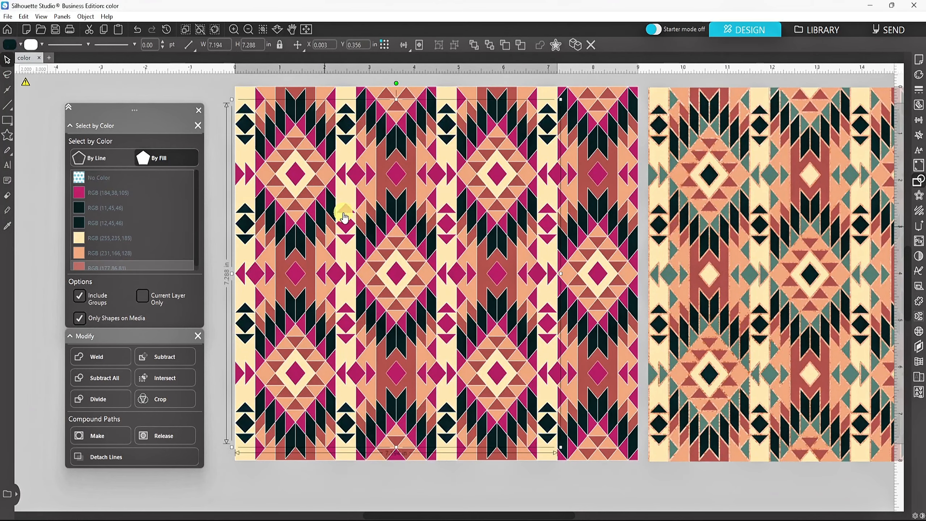
{"action": "left_click", "coordinate": [448, 208]}
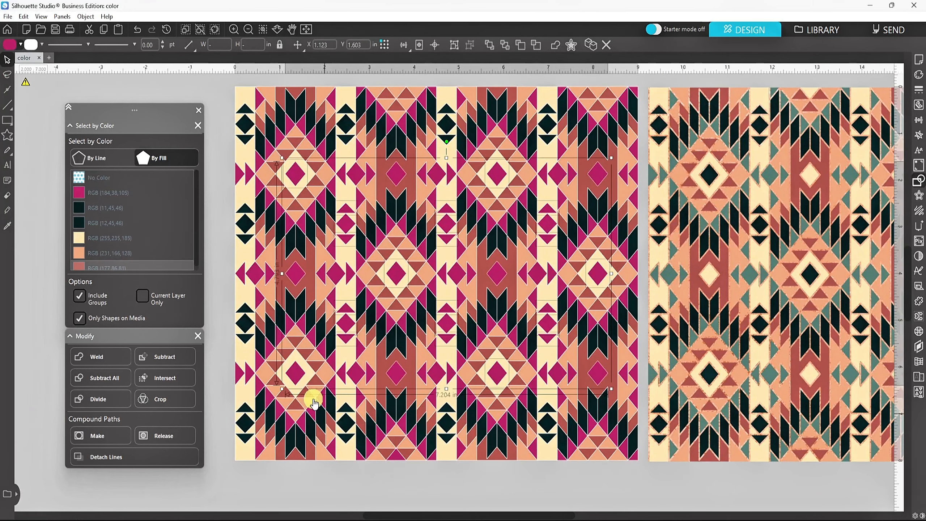
Select all shapes filled with RGB (184,38,105), make them a compound path and fill it with teal sampled from the reference image.
{"action": "left_click", "coordinate": [105, 192]}
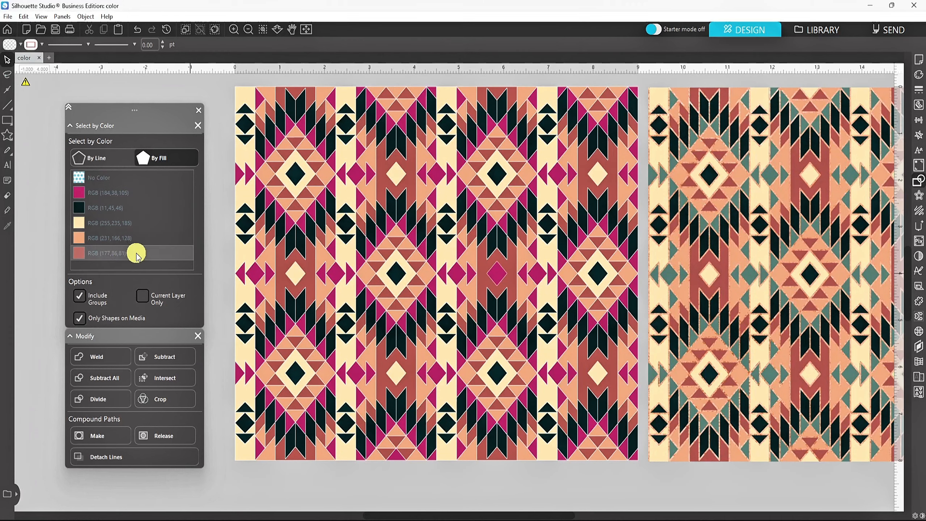
{"action": "left_click", "coordinate": [96, 192]}
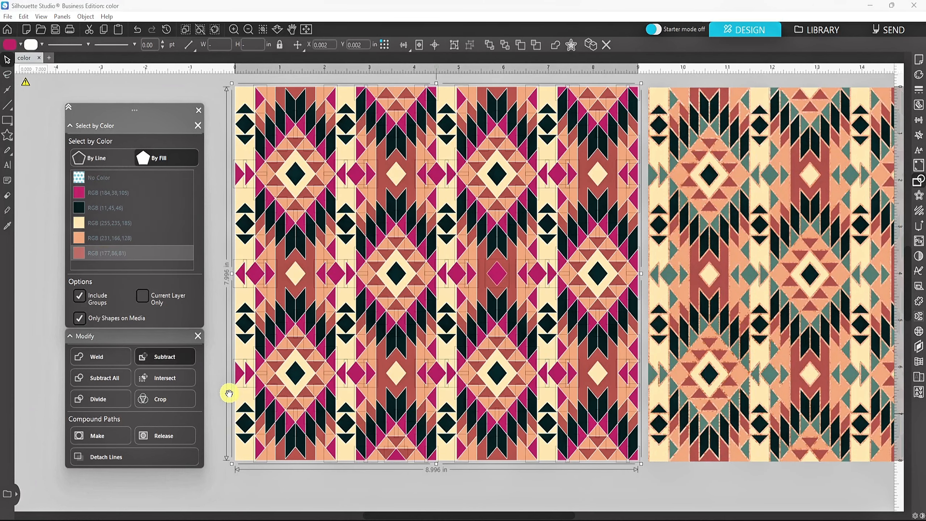
{"action": "left_click", "coordinate": [105, 434]}
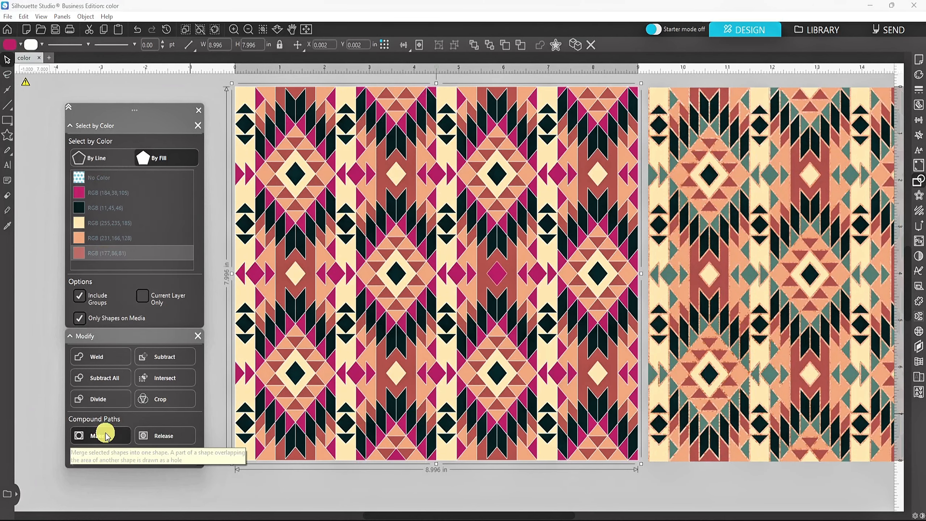
{"action": "left_click", "coordinate": [21, 45]}
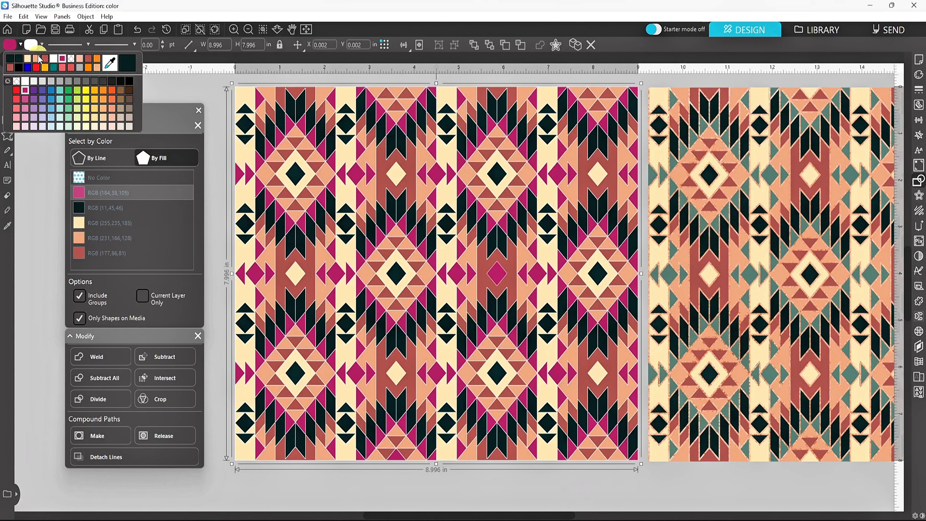
{"action": "left_click", "coordinate": [116, 63]}
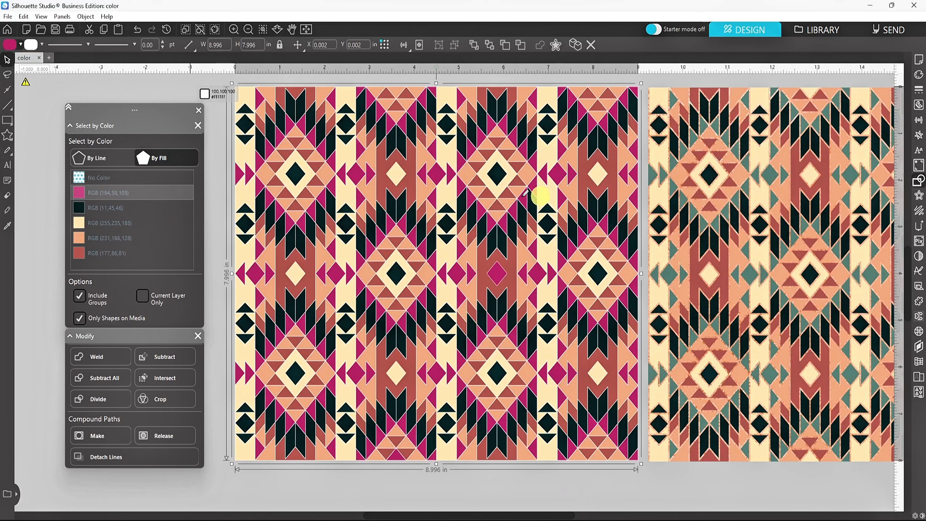
{"action": "left_click", "coordinate": [654, 174]}
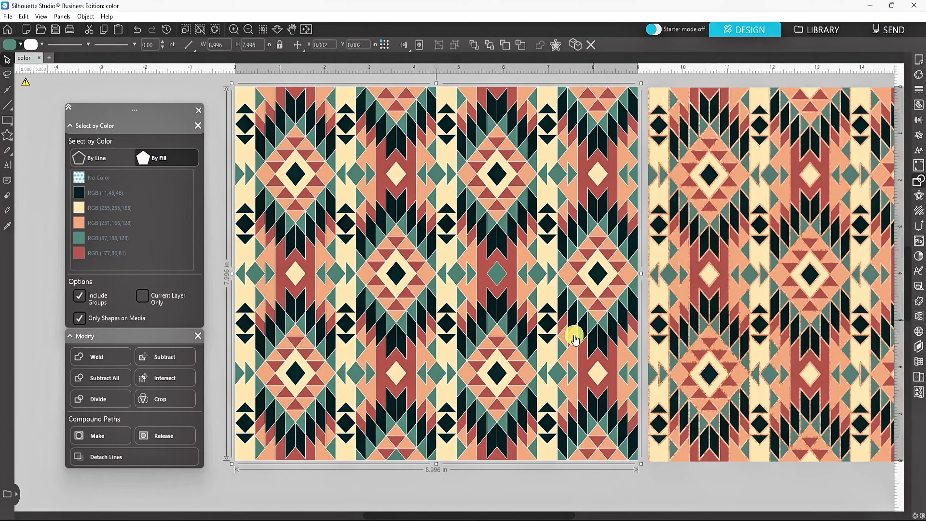
Move the rust red, peach and cream compound paths out of the pattern to show the separate color layers.
{"action": "scroll", "coordinate": [574, 340], "scroll_direction": "down", "scroll_amount": 4}
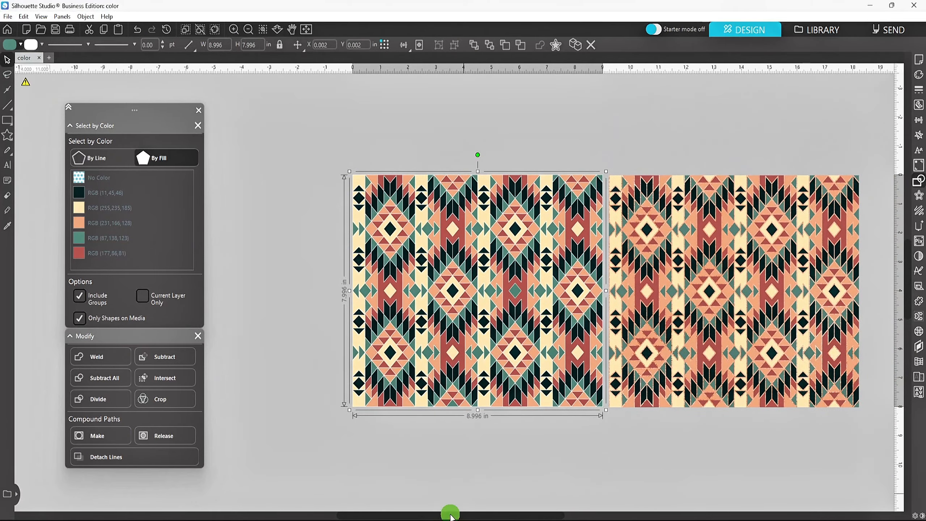
{"action": "left_click_drag", "start_coordinate": [450, 514], "coordinate": [497, 514]}
{"action": "scroll", "coordinate": [510, 328], "scroll_direction": "down", "scroll_amount": 3}
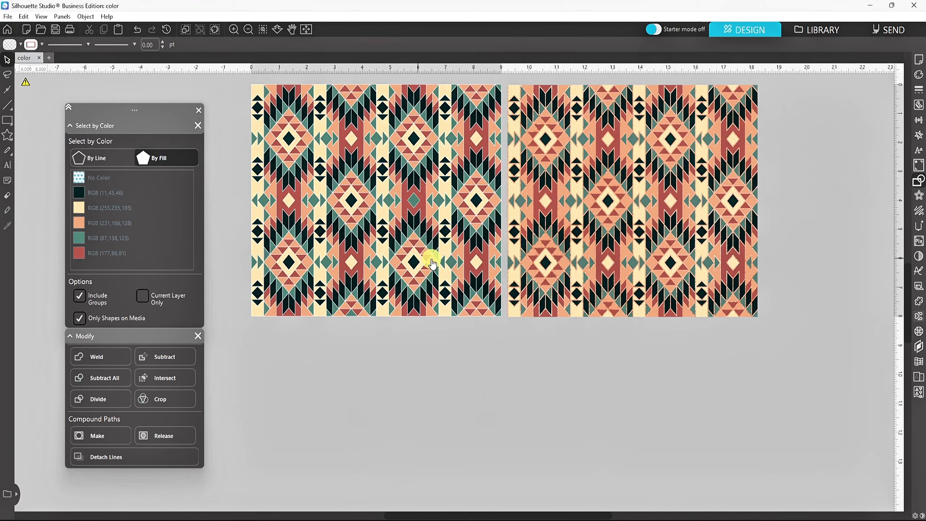
{"action": "left_click_drag", "start_coordinate": [432, 263], "coordinate": [380, 320]}
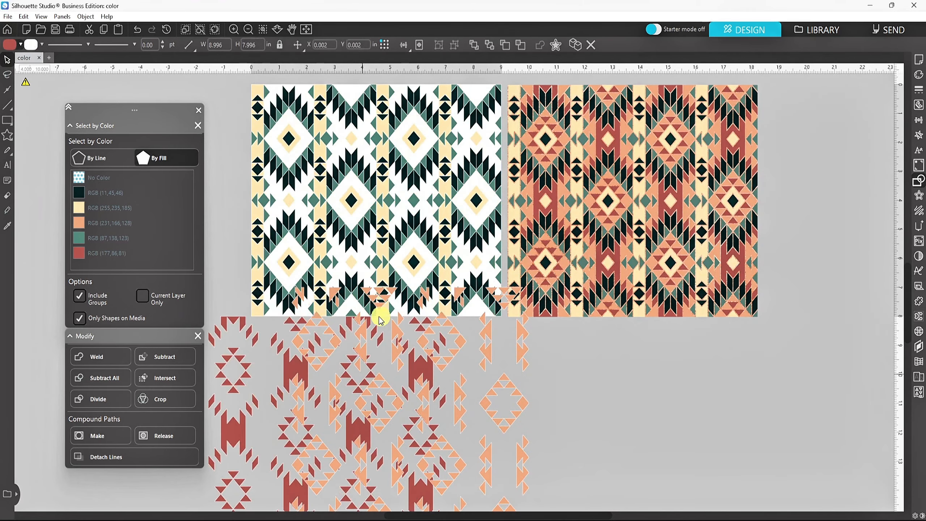
{"action": "left_click_drag", "start_coordinate": [386, 217], "coordinate": [516, 348]}
{"action": "left_click_drag", "start_coordinate": [410, 160], "coordinate": [337, 290]}
{"action": "left_click_drag", "start_coordinate": [451, 159], "coordinate": [500, 233]}
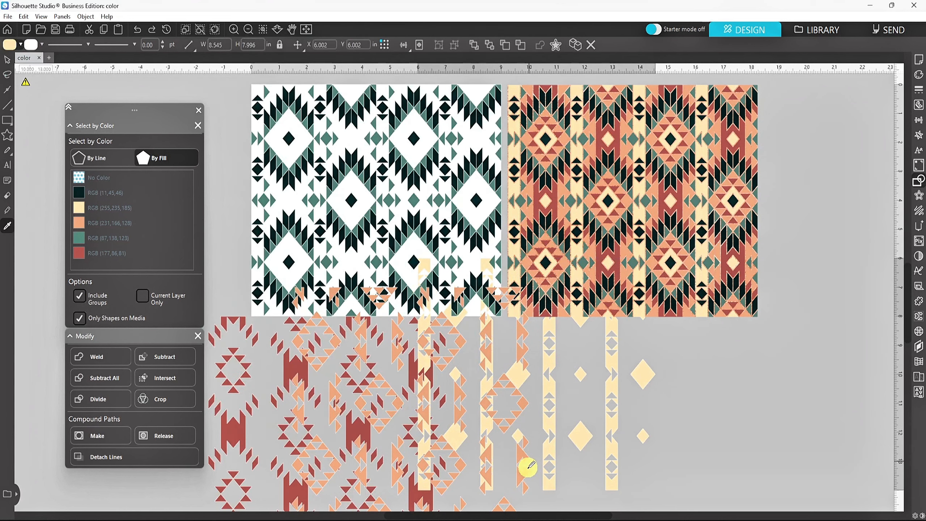
Set the line color of the whole selected pattern to transparent and inspect the edges between the colored shapes.
{"action": "left_click", "coordinate": [42, 44]}
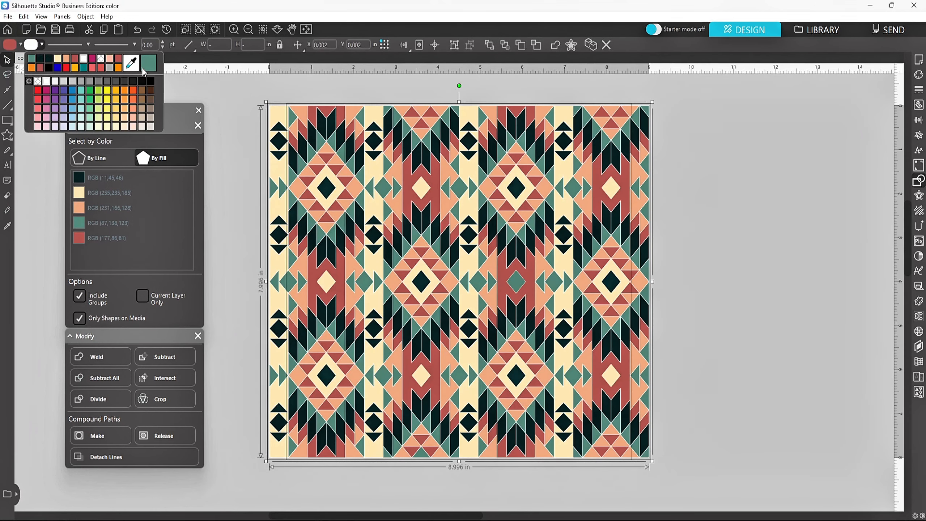
{"action": "left_click", "coordinate": [102, 58]}
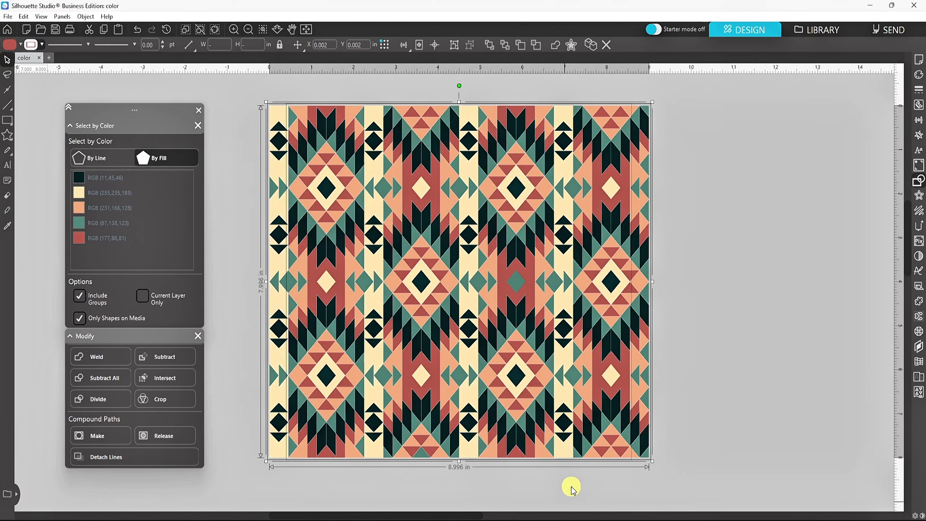
{"action": "scroll", "coordinate": [361, 248], "scroll_direction": "up", "scroll_amount": 5}
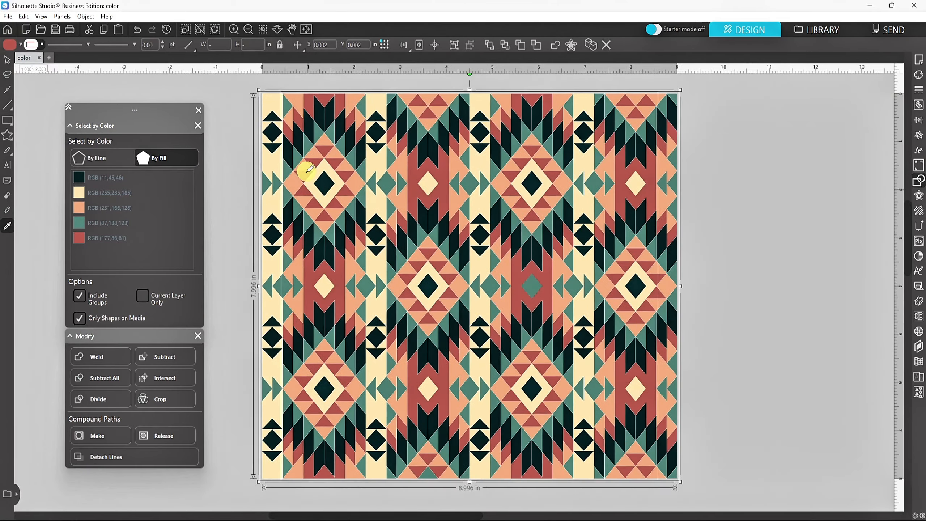
{"action": "scroll", "coordinate": [364, 225], "scroll_direction": "up", "scroll_amount": 1}
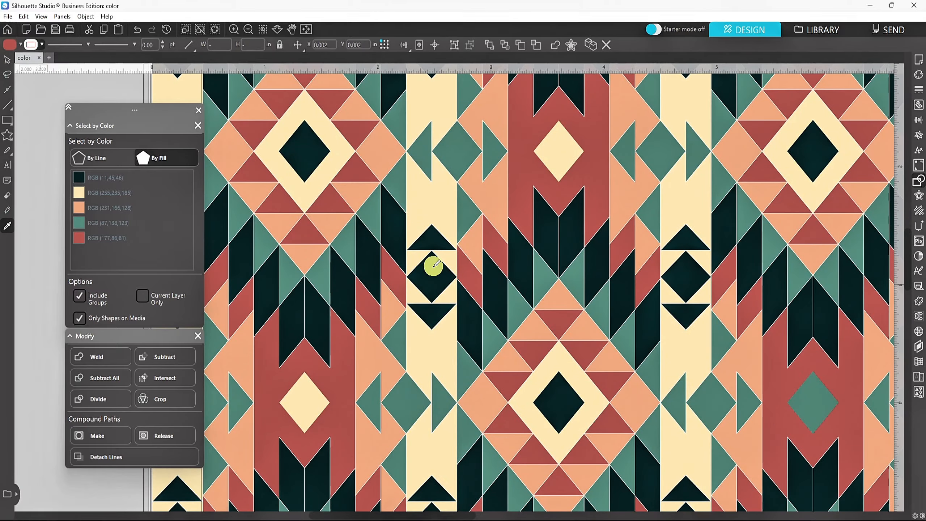
{"action": "scroll", "coordinate": [433, 266], "scroll_direction": "down", "scroll_amount": 5}
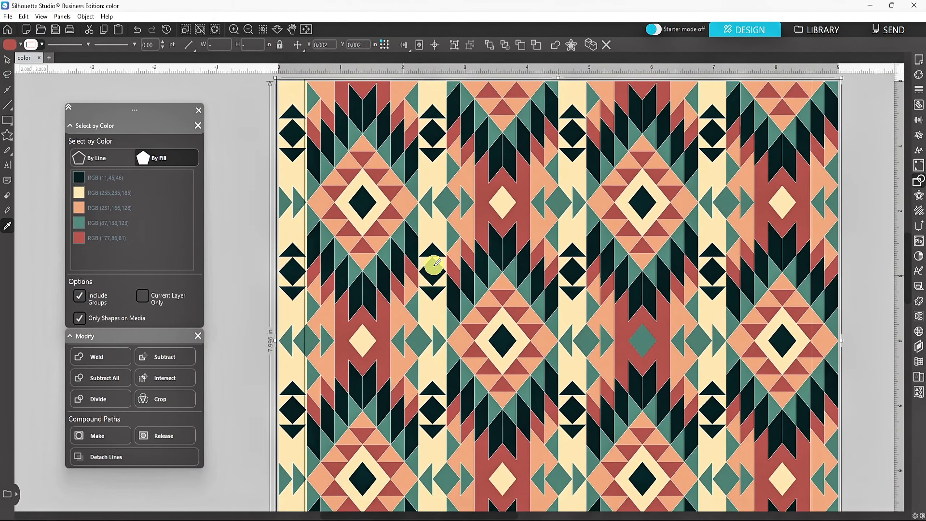
{"action": "scroll", "coordinate": [449, 267], "scroll_direction": "down", "scroll_amount": 1}
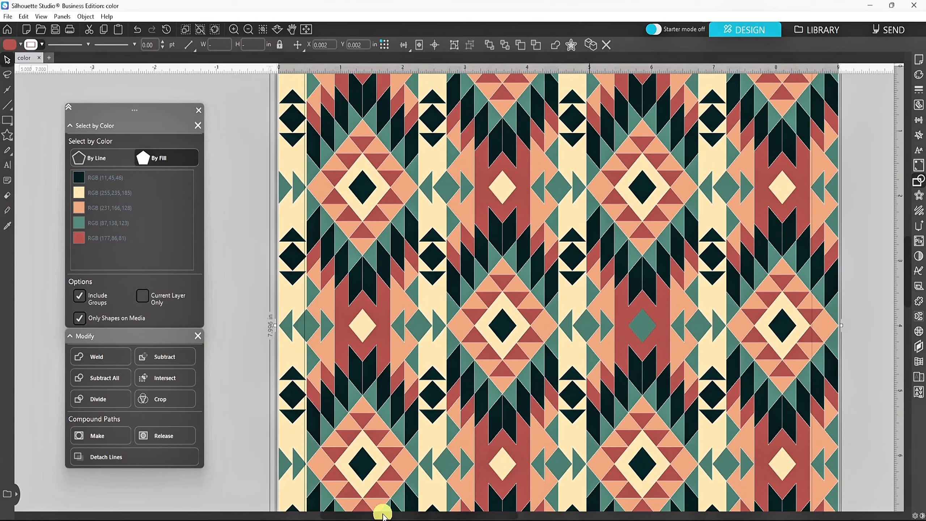
{"action": "left_click_drag", "start_coordinate": [383, 514], "coordinate": [397, 514]}
{"action": "left_click", "coordinate": [857, 246]}
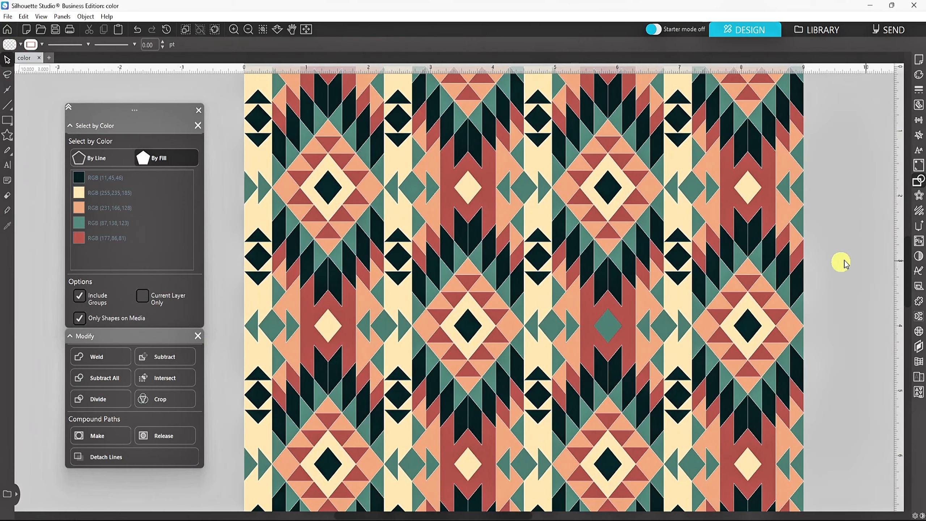
{"action": "scroll", "coordinate": [742, 297], "scroll_direction": "up", "scroll_amount": 3}
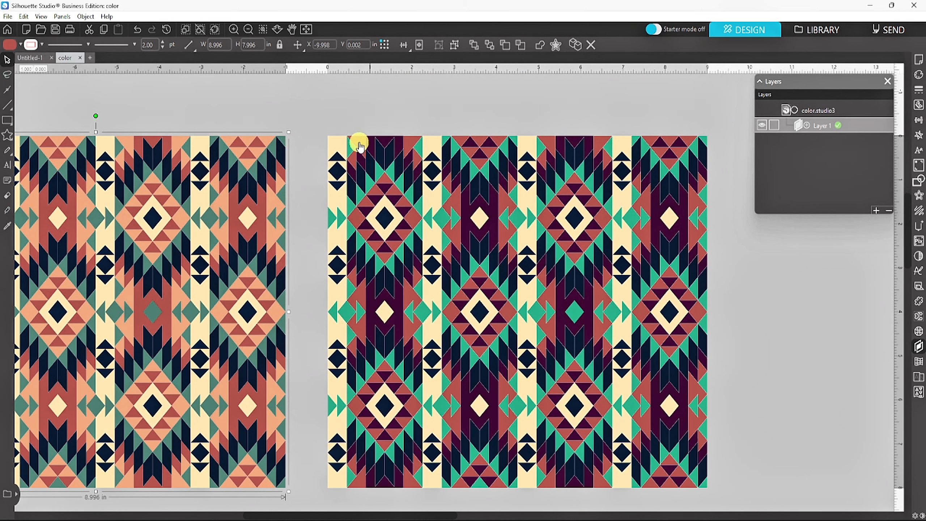
Try turquoise, maroon and blue fills on the dark purple compound path of the recolored pattern, and undo them.
{"action": "left_click", "coordinate": [372, 141]}
{"action": "left_click", "coordinate": [918, 75]}
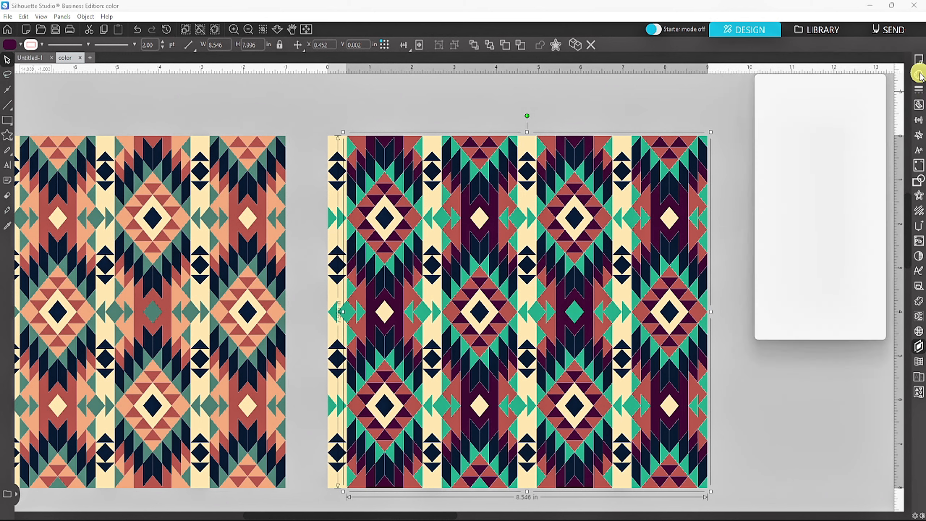
{"action": "left_click", "coordinate": [797, 129]}
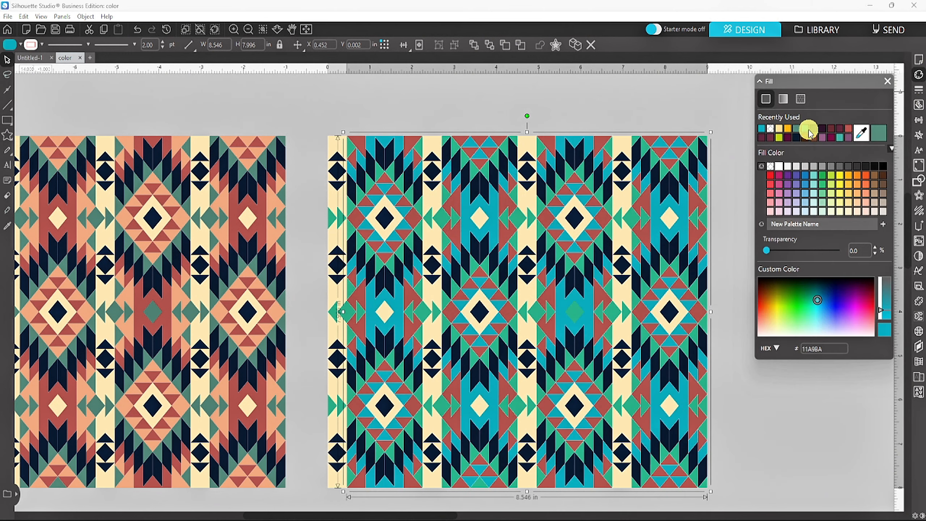
{"action": "left_click", "coordinate": [832, 130]}
{"action": "left_click", "coordinate": [804, 175]}
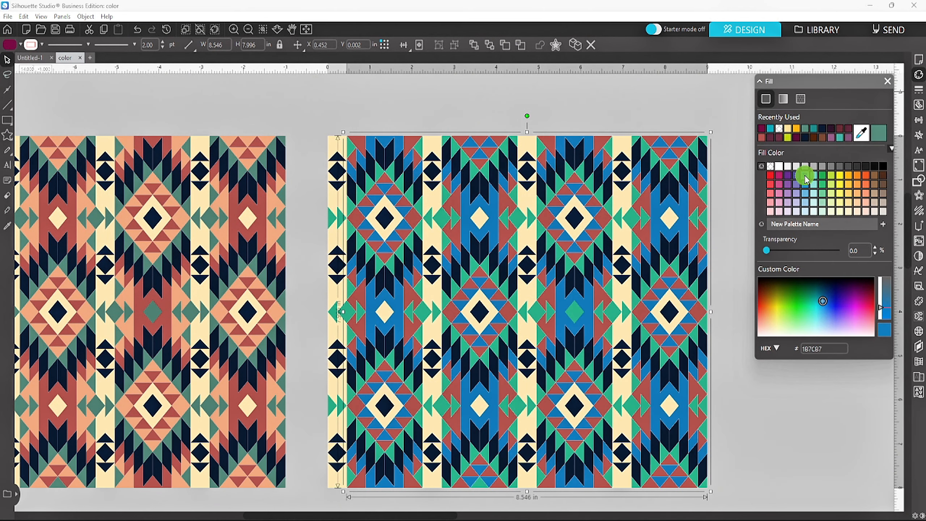
{"action": "key", "text": "ctrl+z"}
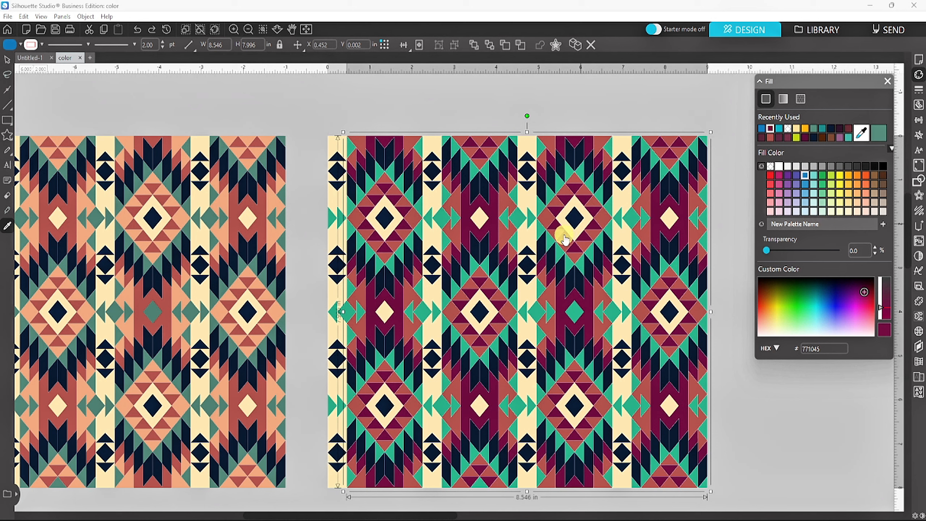
{"action": "left_click", "coordinate": [591, 259]}
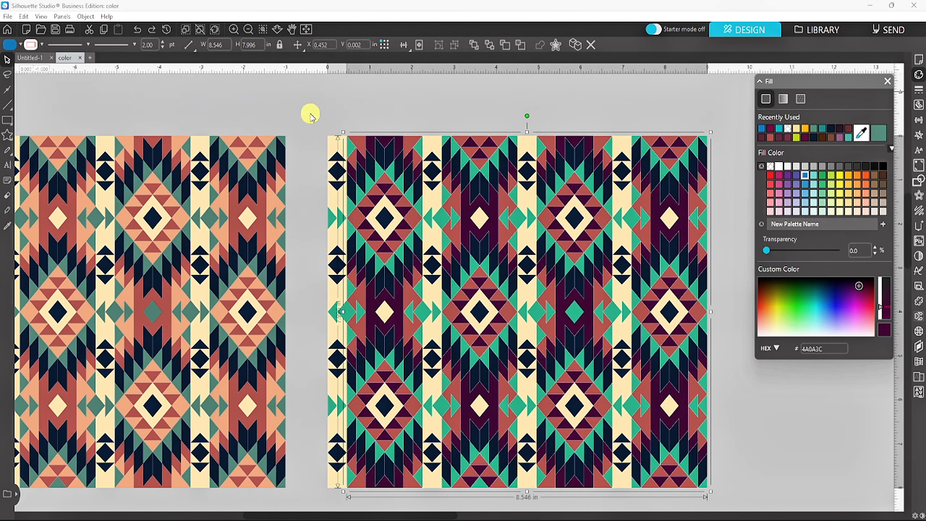
{"action": "left_click", "coordinate": [829, 473]}
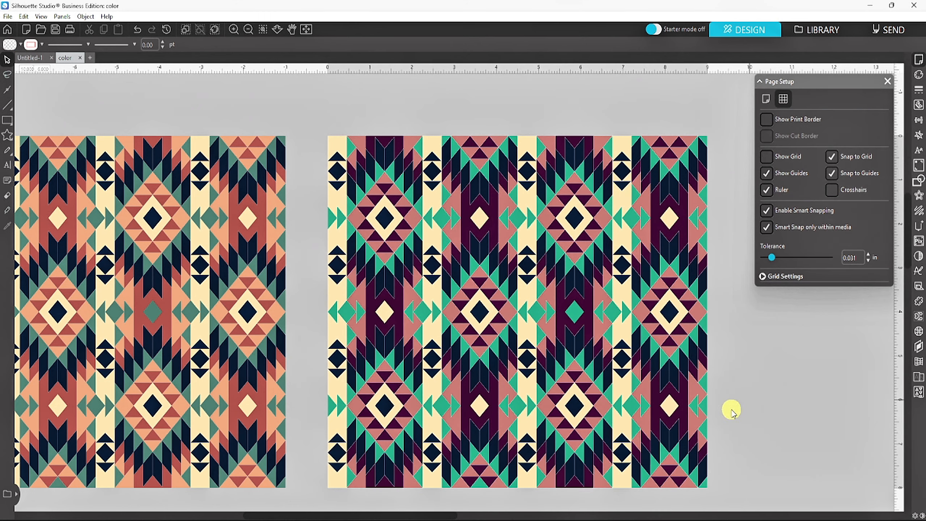
Draw a 9 by 8 in rectangle exactly over the recolored purple and green pattern and set its line color to transparent.
{"action": "left_click", "coordinate": [7, 120]}
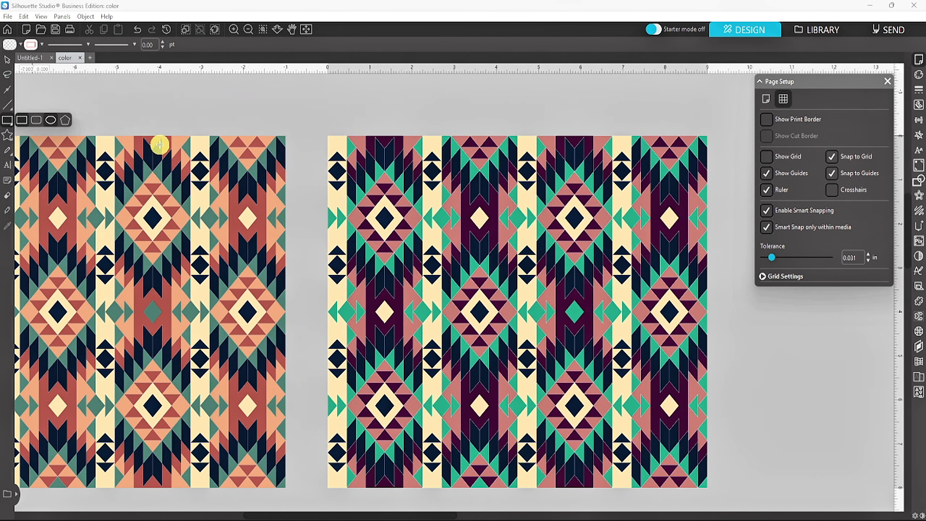
{"action": "left_click_drag", "start_coordinate": [326, 135], "coordinate": [708, 488]}
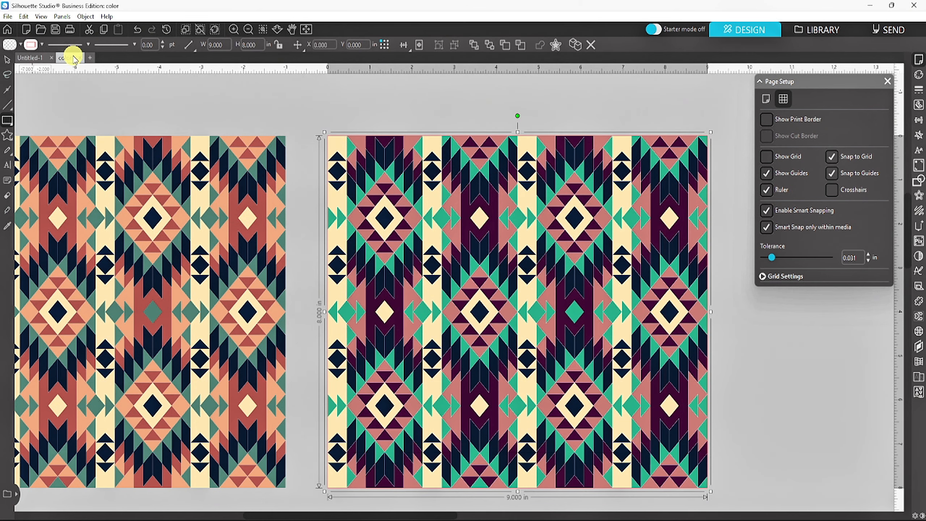
{"action": "left_click", "coordinate": [42, 45]}
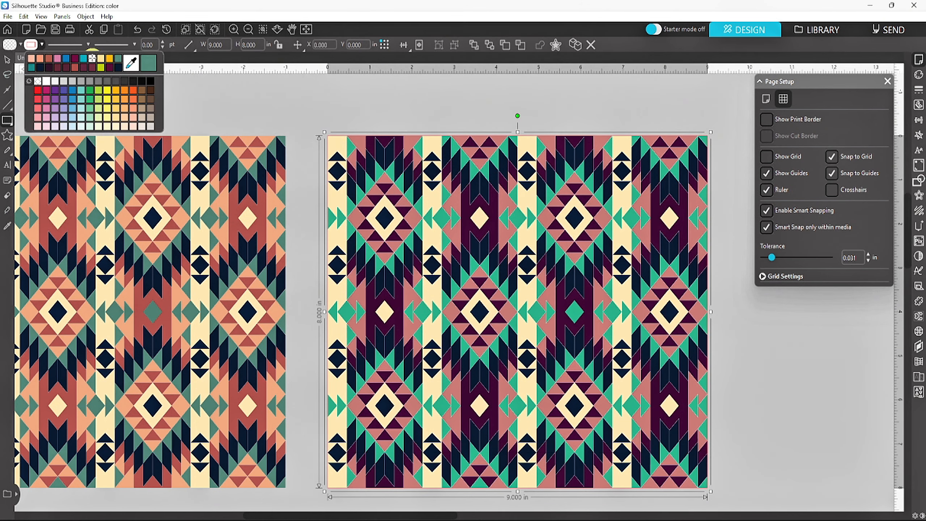
{"action": "left_click", "coordinate": [93, 59]}
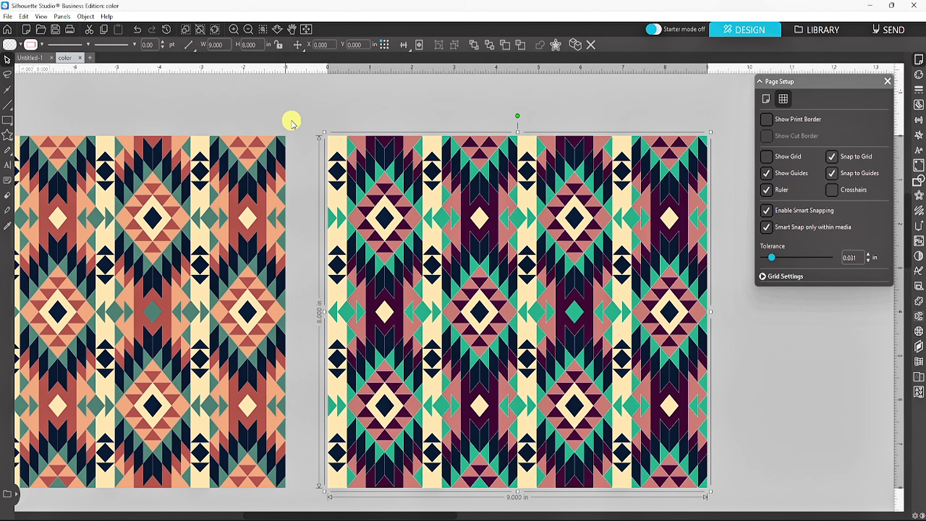
Select the rectangle together with all compound paths of the recolored pattern and group them.
{"action": "left_click", "coordinate": [672, 331]}
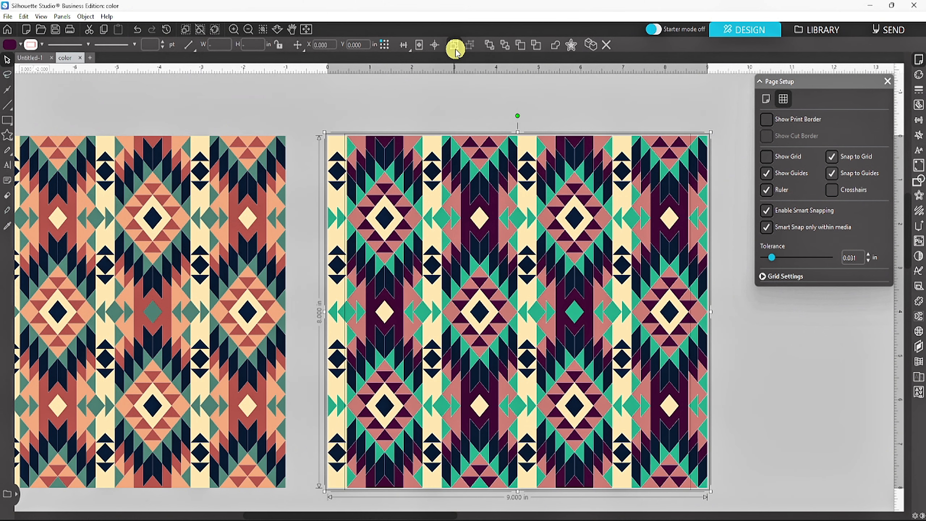
{"action": "left_click", "coordinate": [454, 47]}
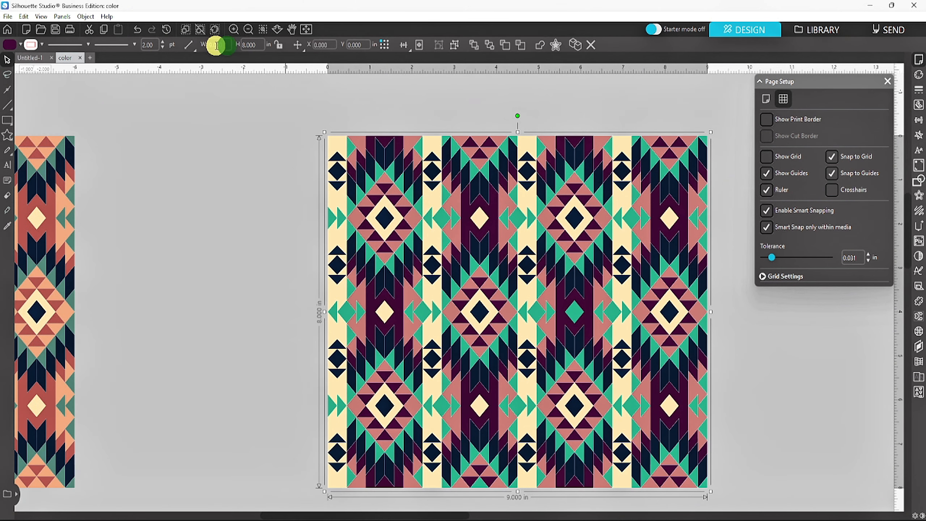
Resize the grouped purple and green pattern to 9.126 in wide and 7.8 in high.
{"action": "left_click", "coordinate": [216, 45]}
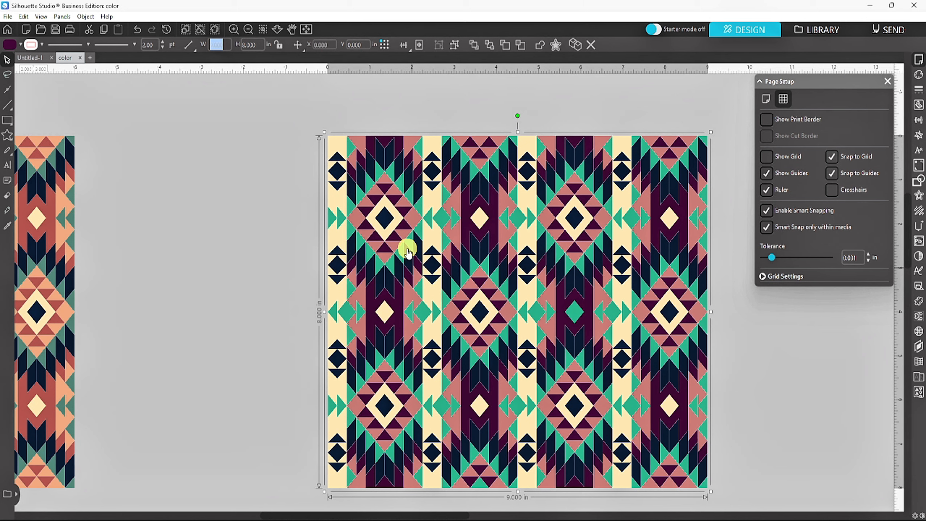
{"action": "type", "text": "9.126"}
{"action": "key", "text": "Tab"}
{"action": "type", "text": "7"}
{"action": "key", "text": "Return"}
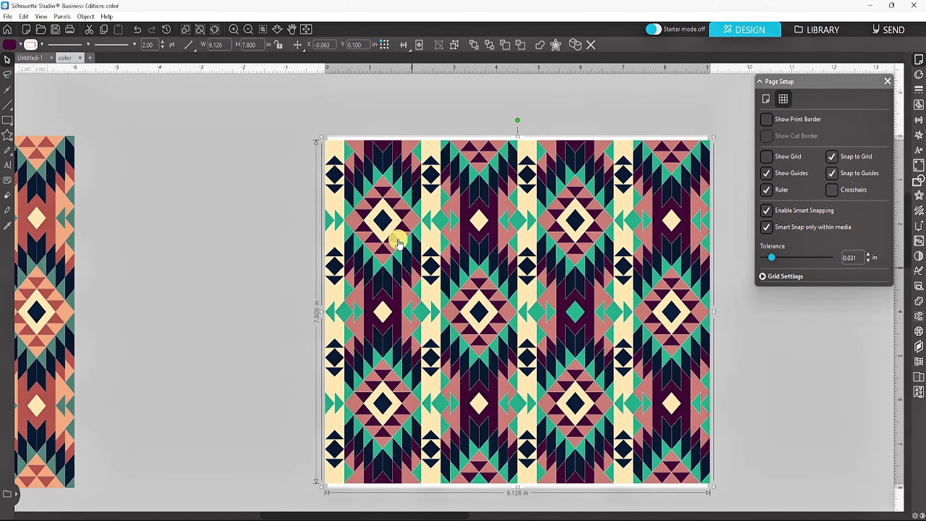
Set the page's custom media size to 9.126 in wide by 7.8 in high and center the pattern on the page.
{"action": "left_click", "coordinate": [766, 99]}
{"action": "double_click", "coordinate": [859, 225]}
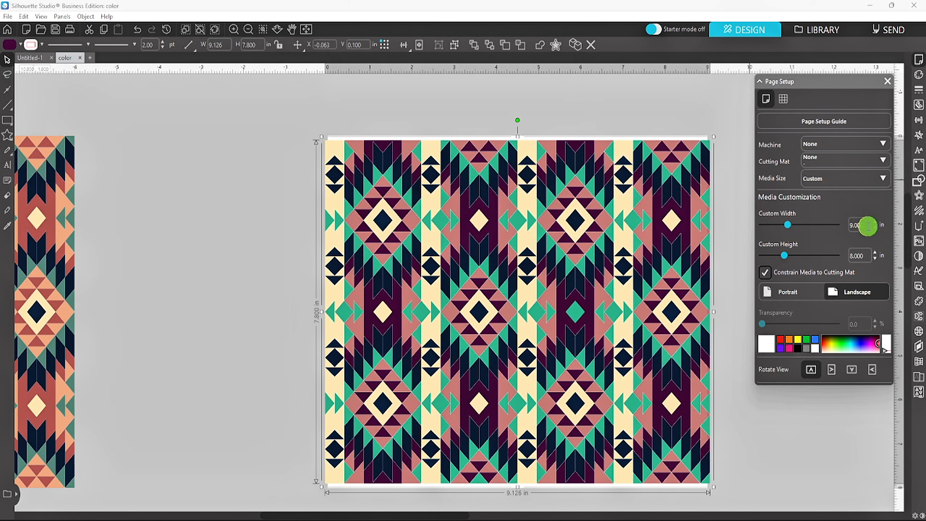
{"action": "type", "text": "9.126"}
{"action": "key", "text": "Tab"}
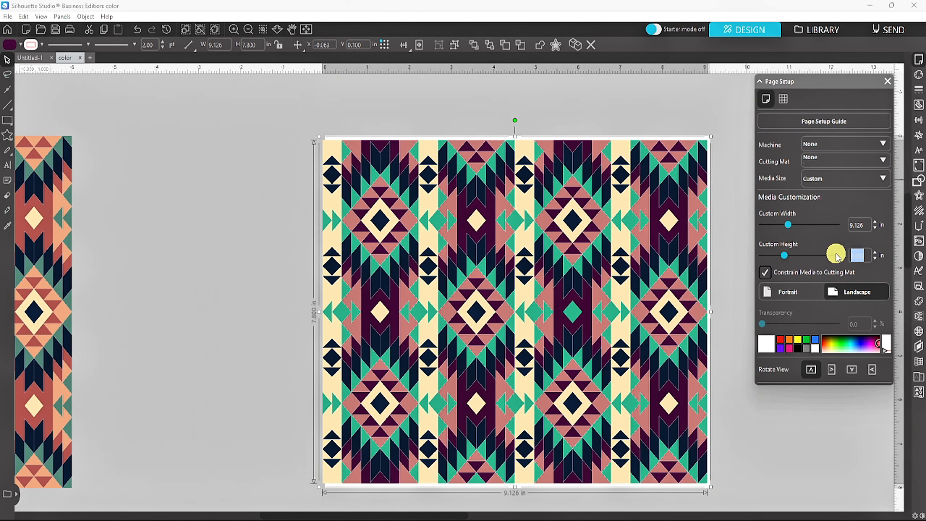
{"action": "type", "text": "7.8"}
{"action": "key", "text": "Return"}
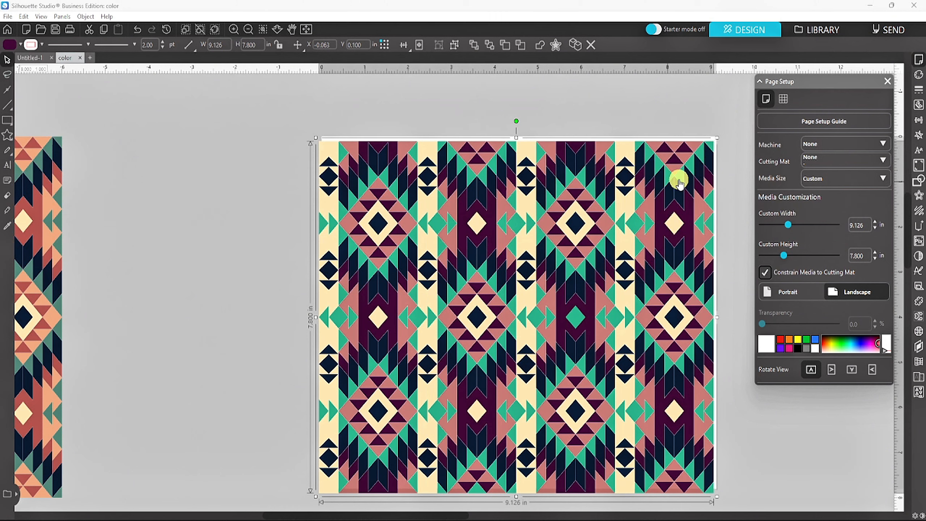
{"action": "left_click", "coordinate": [419, 45]}
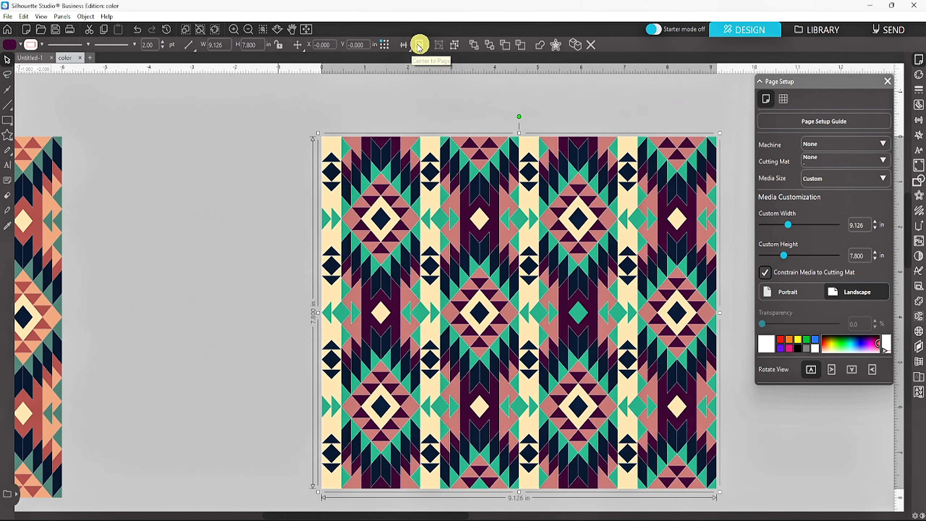